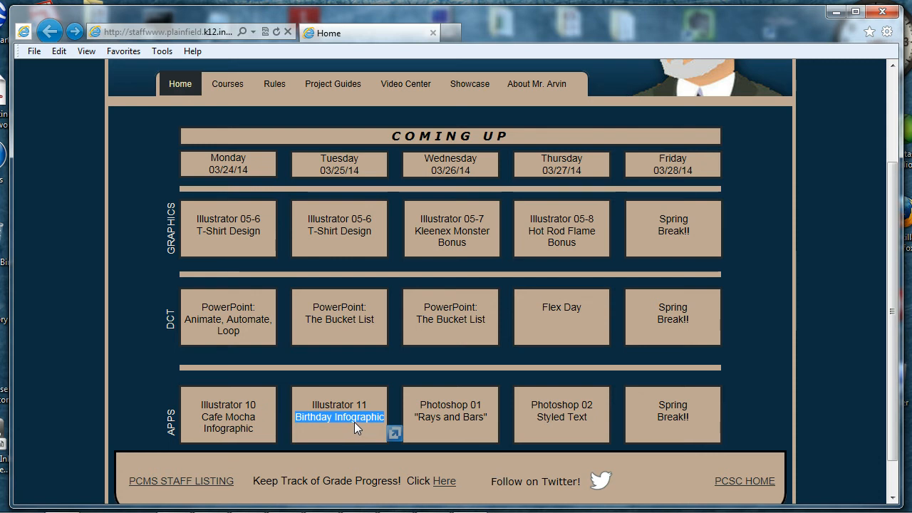
# - Minimize the class website and switch to Illustrator, where the class birthday infographic is open
pyautogui.click(836, 12)
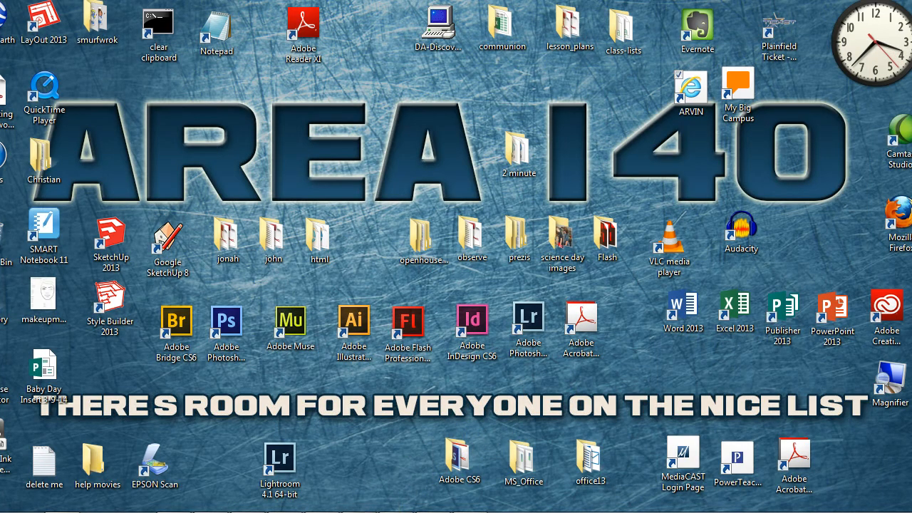
pyautogui.hotkey('alt', 'Tab')
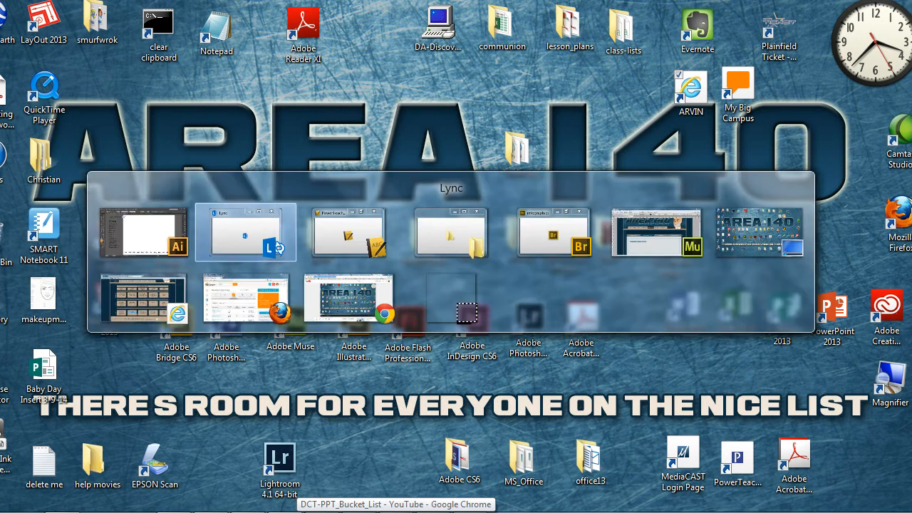
pyautogui.hotkey('alt', 'Tab')
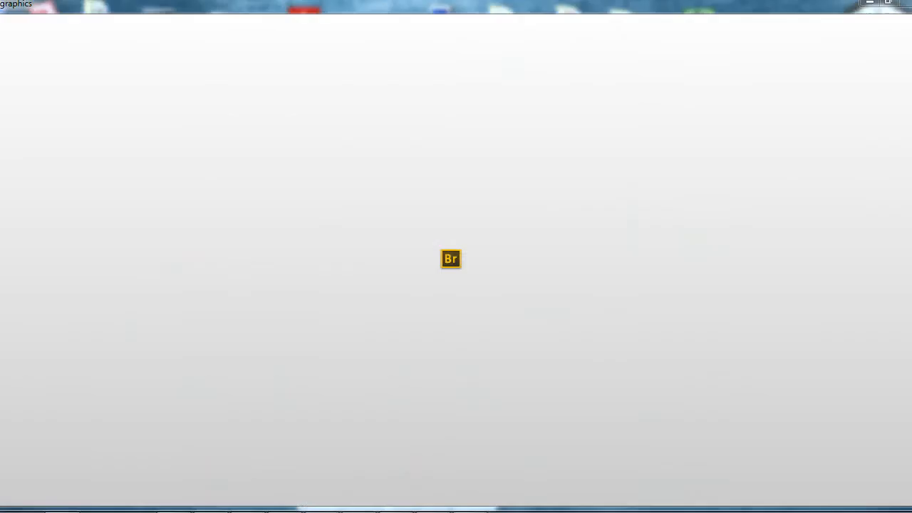
pyautogui.hotkey('alt', 'Tab')
pyautogui.hotkey('alt', 'Tab')
pyautogui.hotkey('alt', 'Tab')
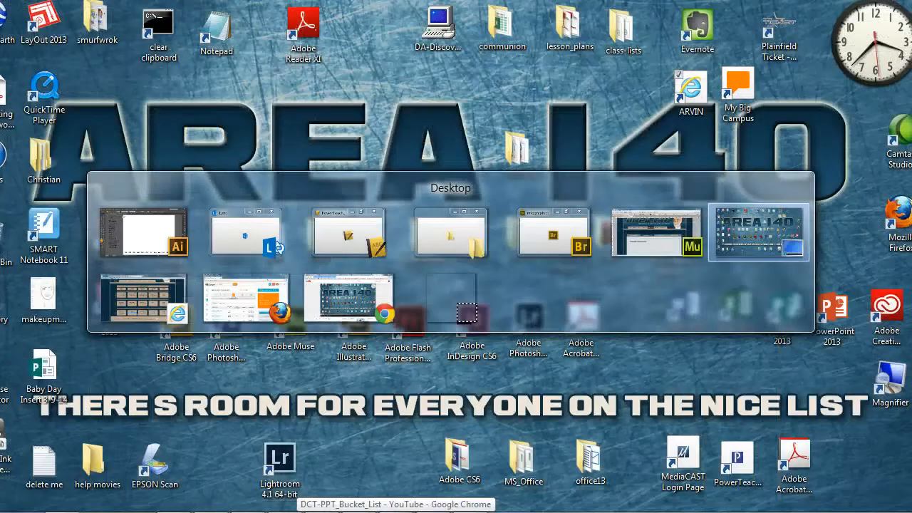
pyautogui.hotkey('alt', 'Tab')
pyautogui.hotkey('alt', 'Tab')
pyautogui.hotkey('alt', 'Tab')
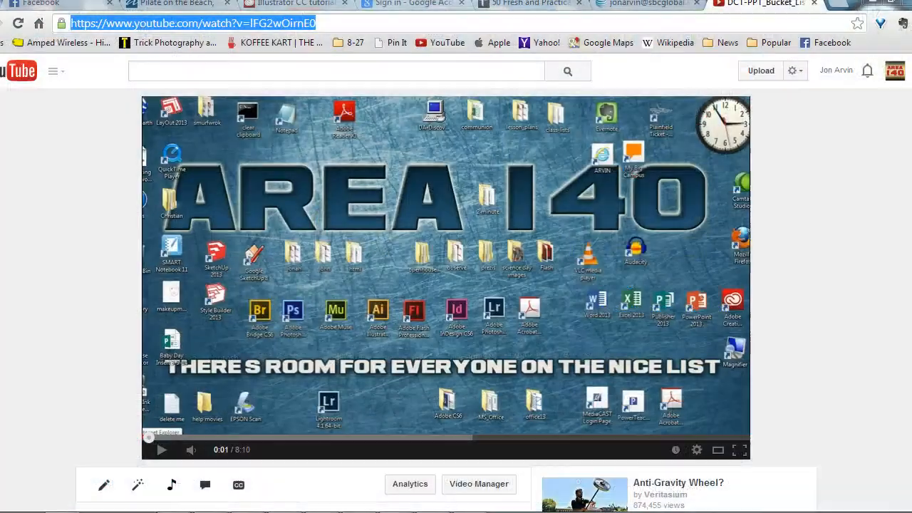
pyautogui.hotkey('alt', 'Tab')
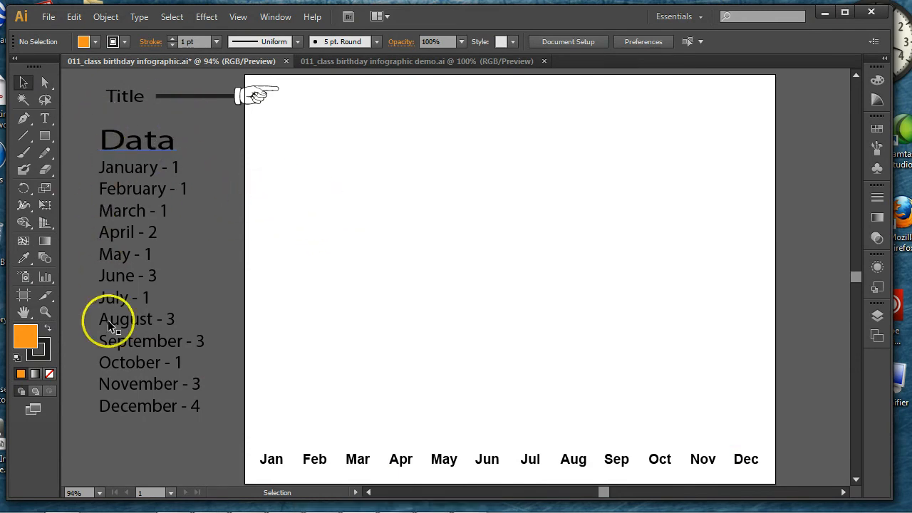
# - Examine the monthly birthday data and compare it with the cake columns in the finished demo infographic
pyautogui.moveTo(122, 417); pyautogui.dragTo(178, 163)
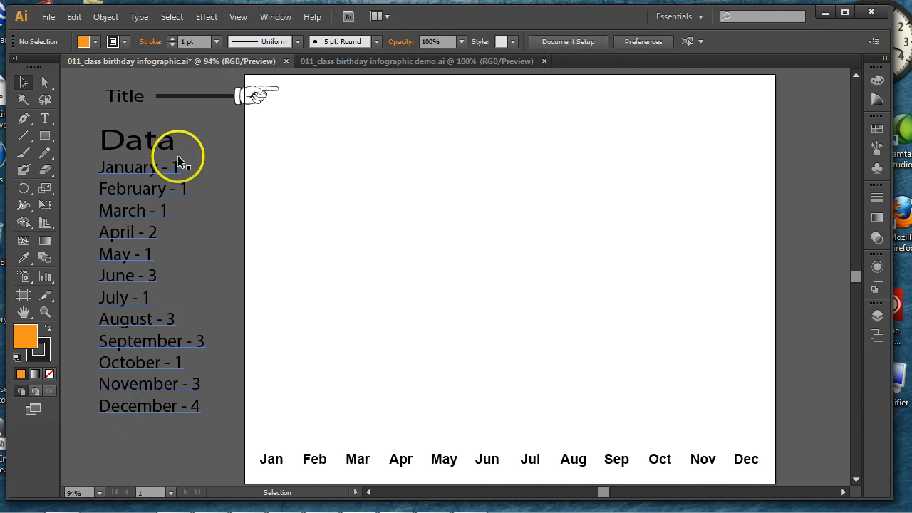
pyautogui.click(198, 170)
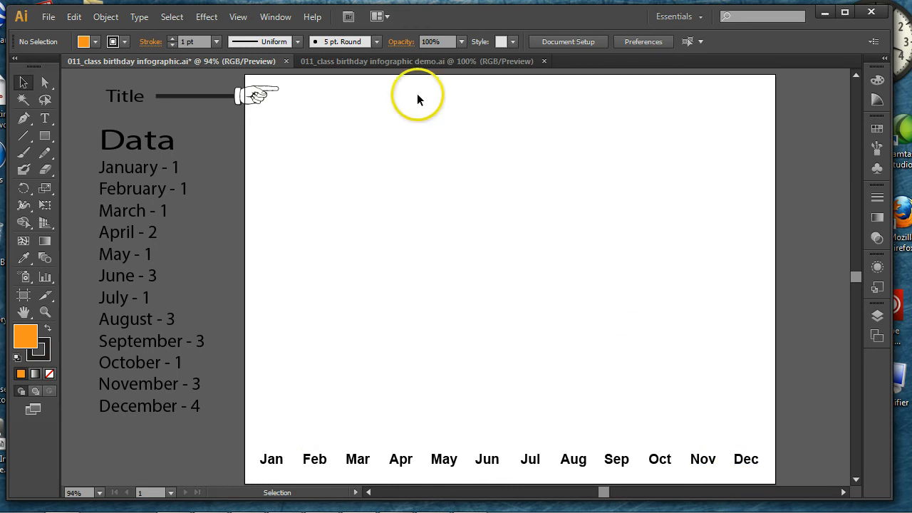
pyautogui.click(405, 62)
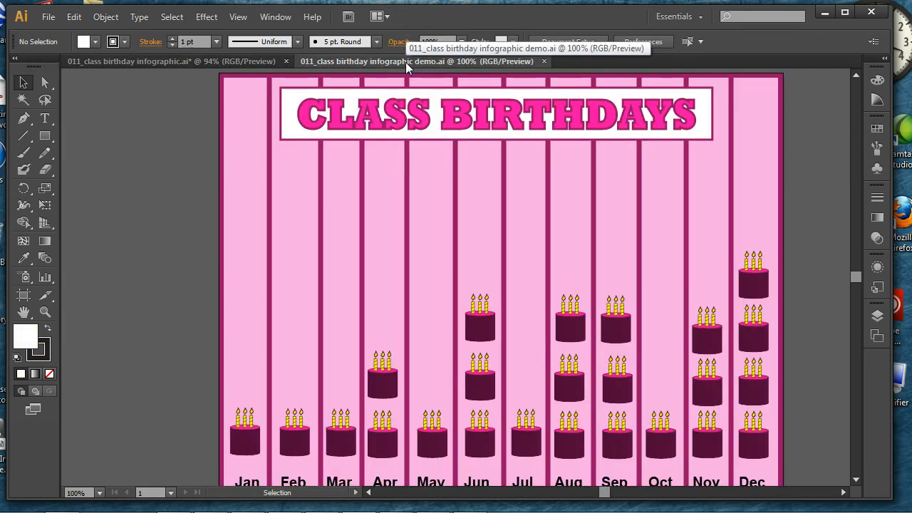
pyautogui.hotkey('ctrl', '0')
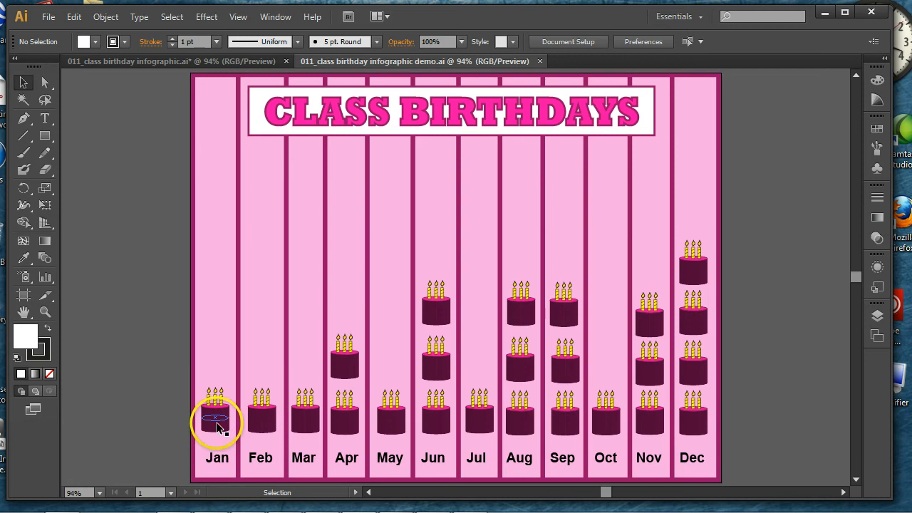
pyautogui.moveTo(217, 423); pyautogui.dragTo(229, 417)
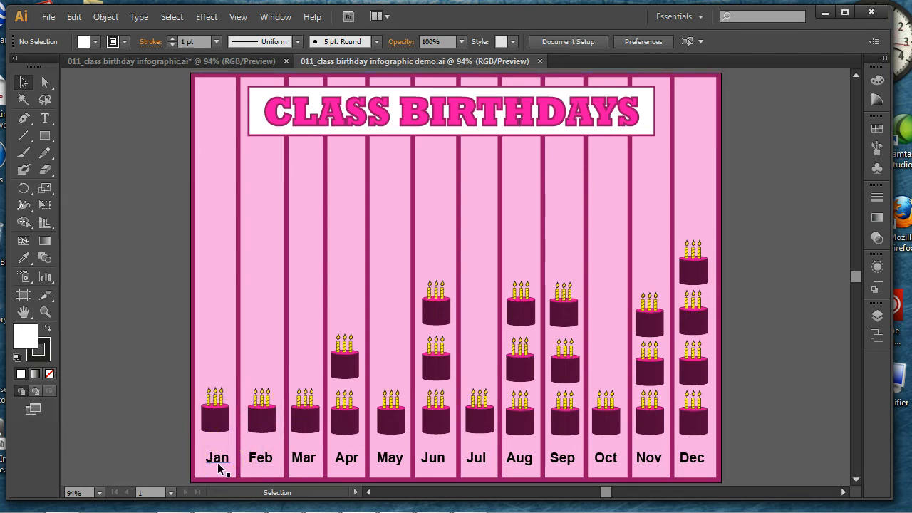
pyautogui.moveTo(220, 432); pyautogui.dragTo(222, 417)
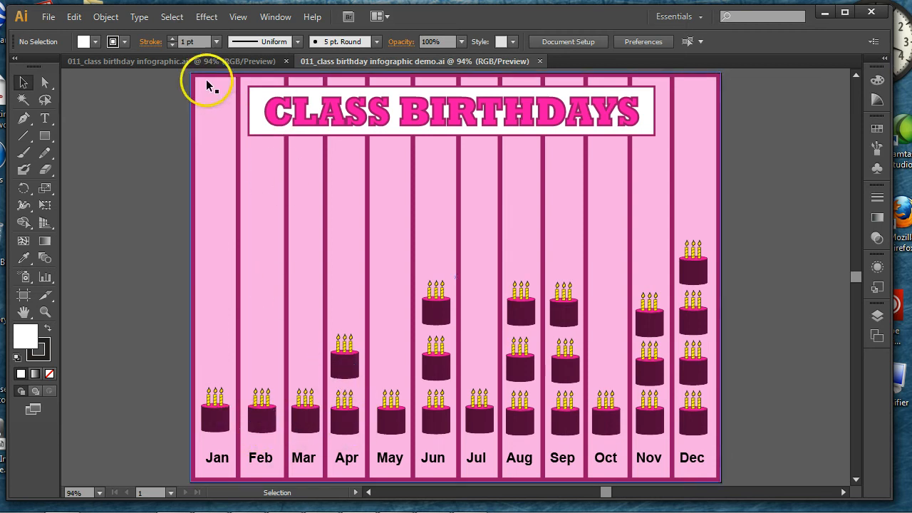
pyautogui.click(183, 62)
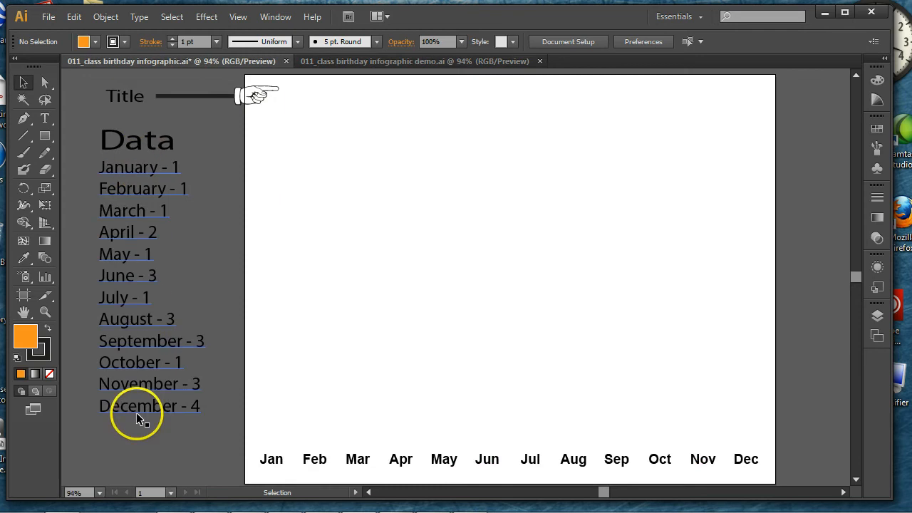
pyautogui.click(380, 62)
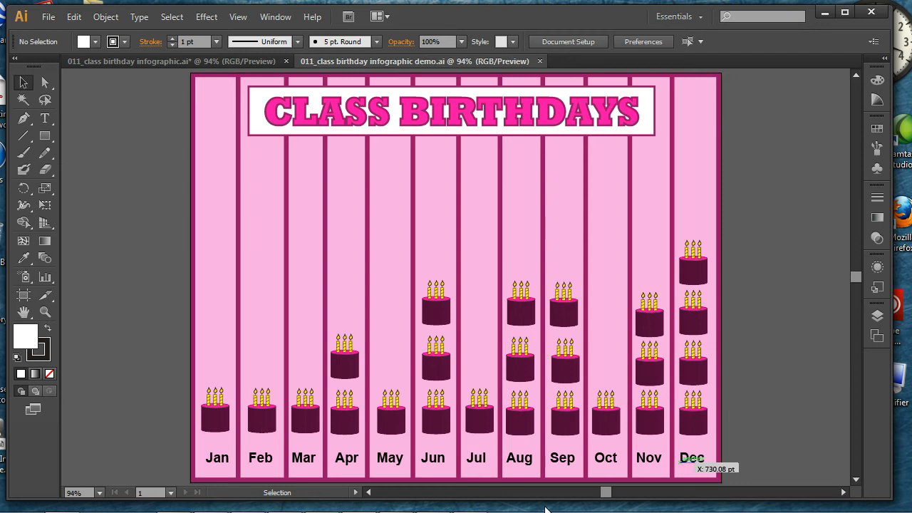
pyautogui.click(222, 425)
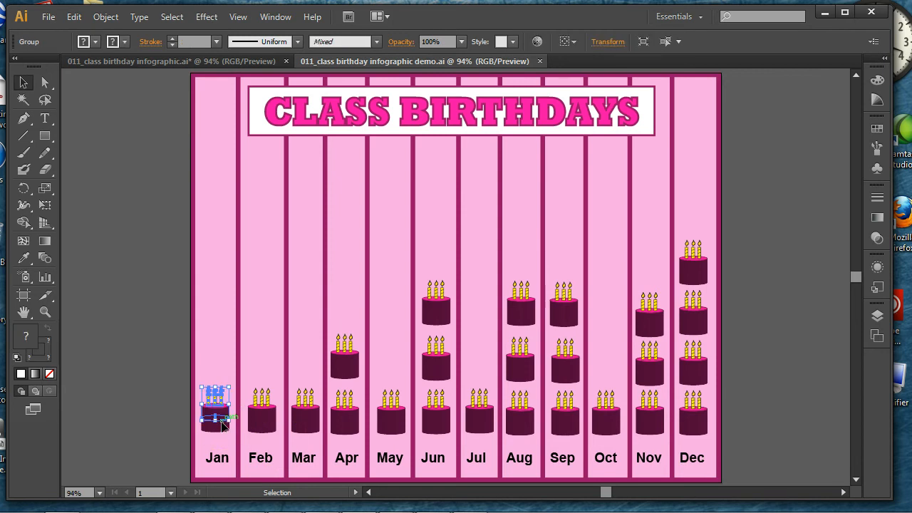
pyautogui.click(263, 430)
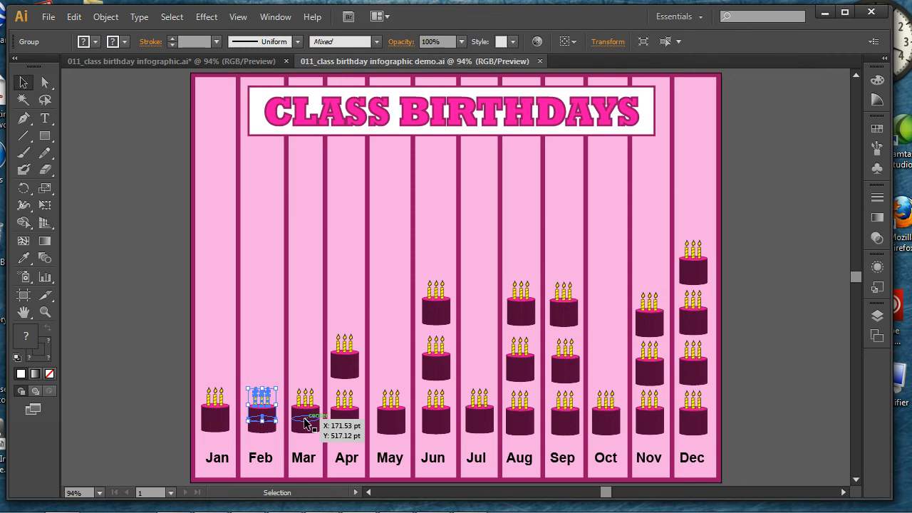
# - Close the demo and the class birthday infographic documents without saving changes
pyautogui.click(539, 61)
pyautogui.click(532, 146)
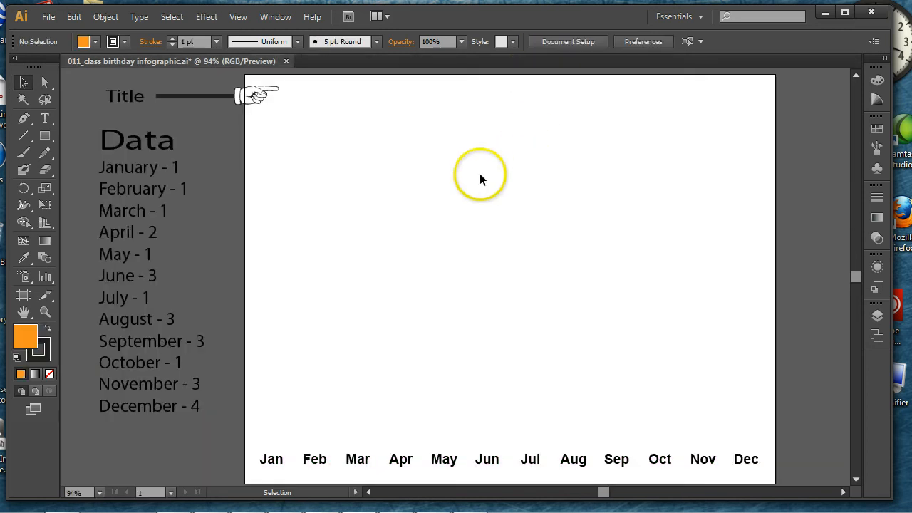
pyautogui.click(287, 62)
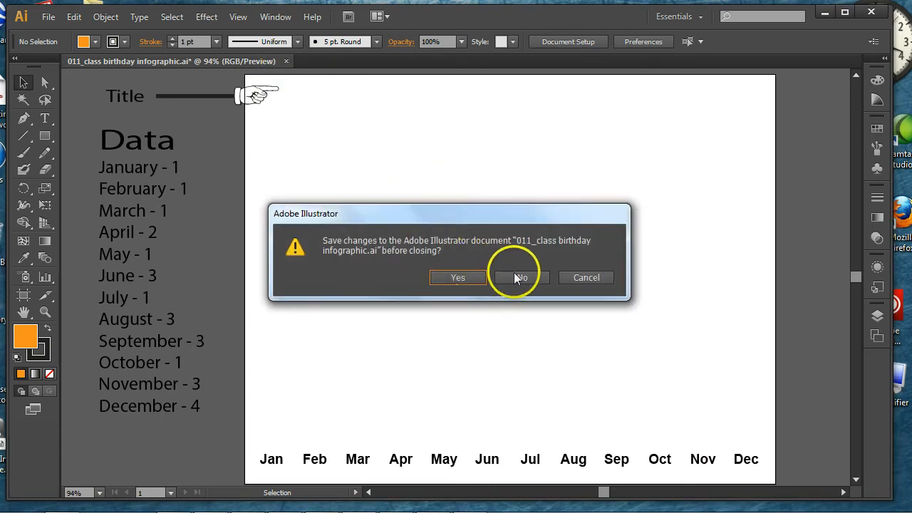
pyautogui.click(516, 274)
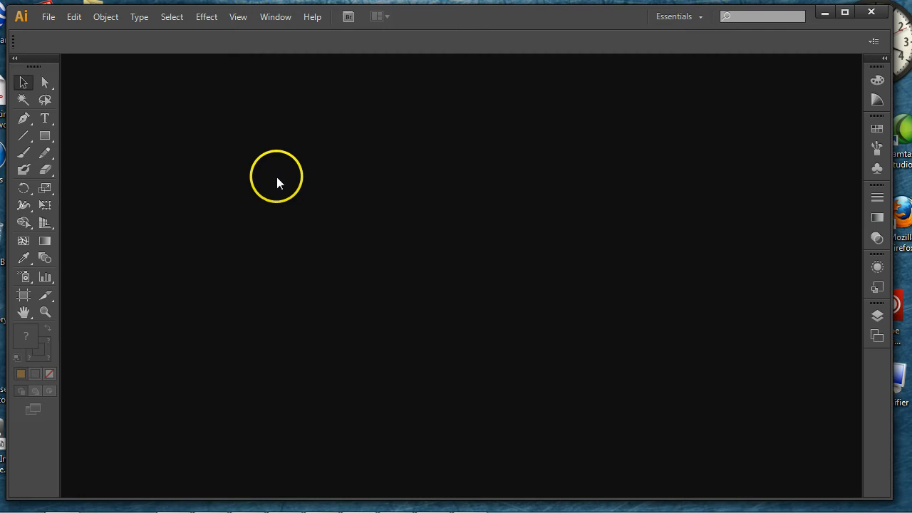
# - Open 011_class birthday infographic from the Assignments folder of the teacher's Period 7 folder on the Courses (L:) drive
pyautogui.click(47, 17)
pyautogui.click(71, 65)
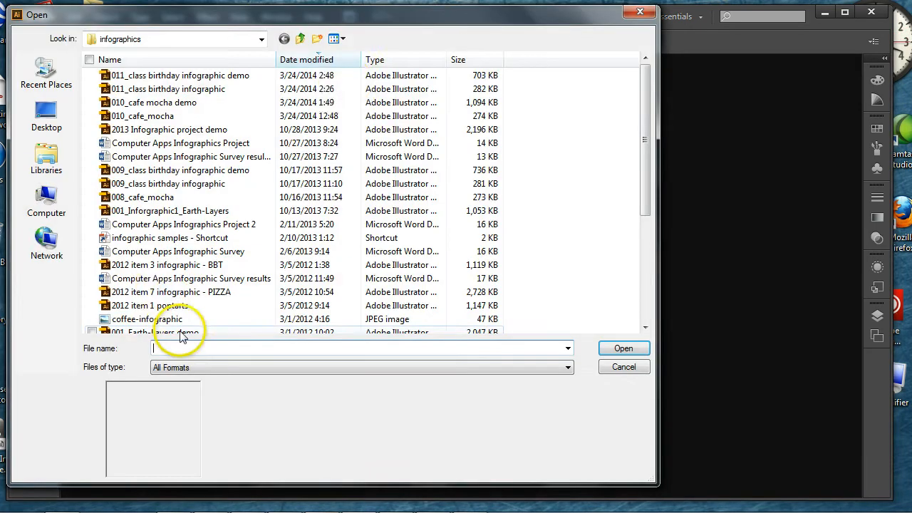
pyautogui.moveTo(365, 24); pyautogui.dragTo(530, 28)
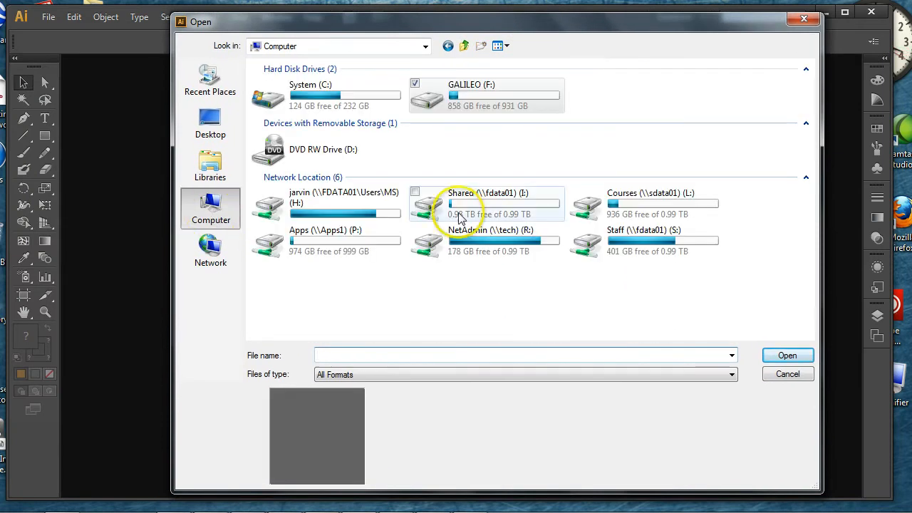
pyautogui.click(624, 198)
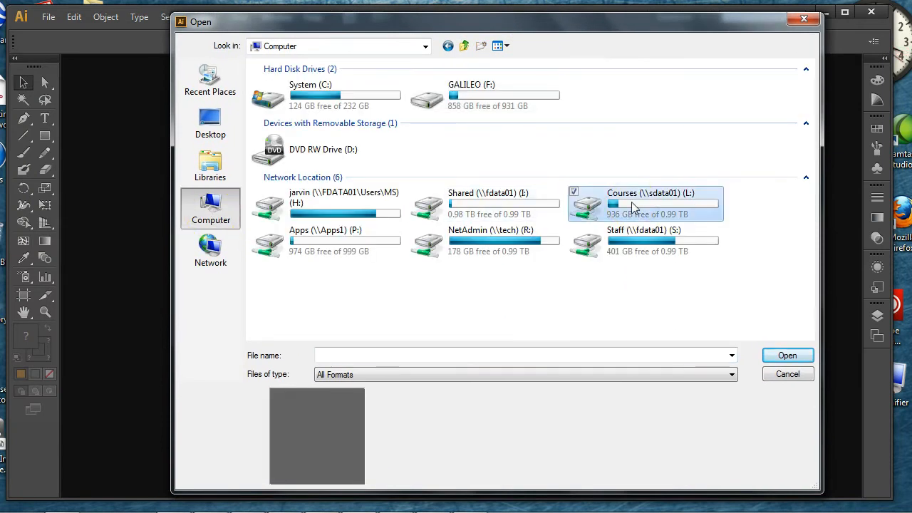
pyautogui.doubleClick(633, 206)
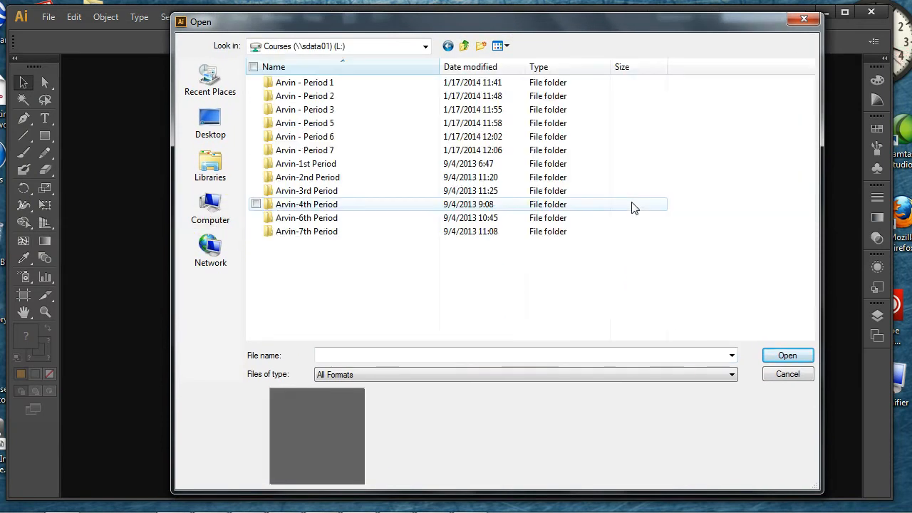
pyautogui.click(315, 153)
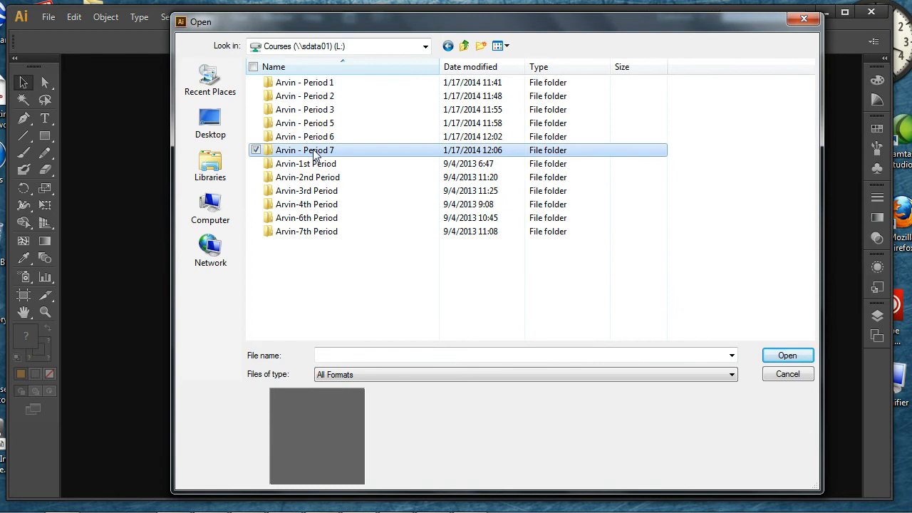
pyautogui.doubleClick(315, 153)
pyautogui.doubleClick(312, 83)
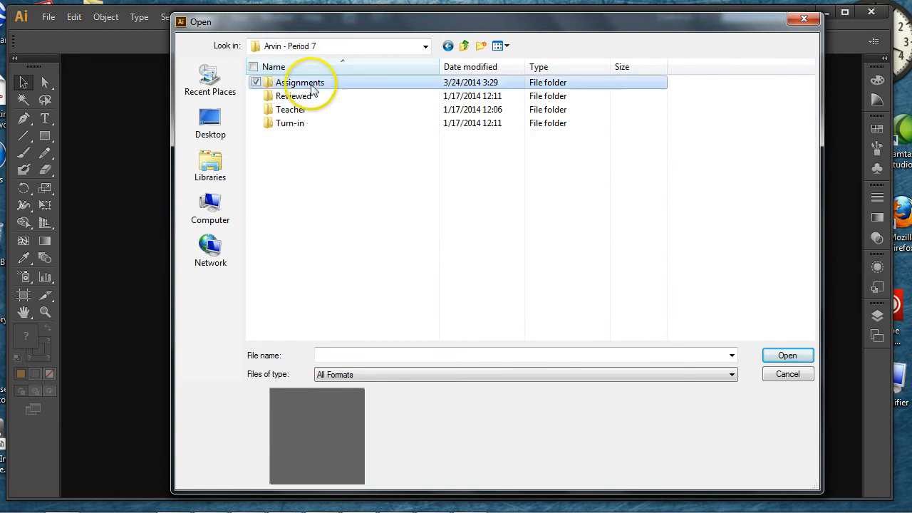
pyautogui.click(293, 98)
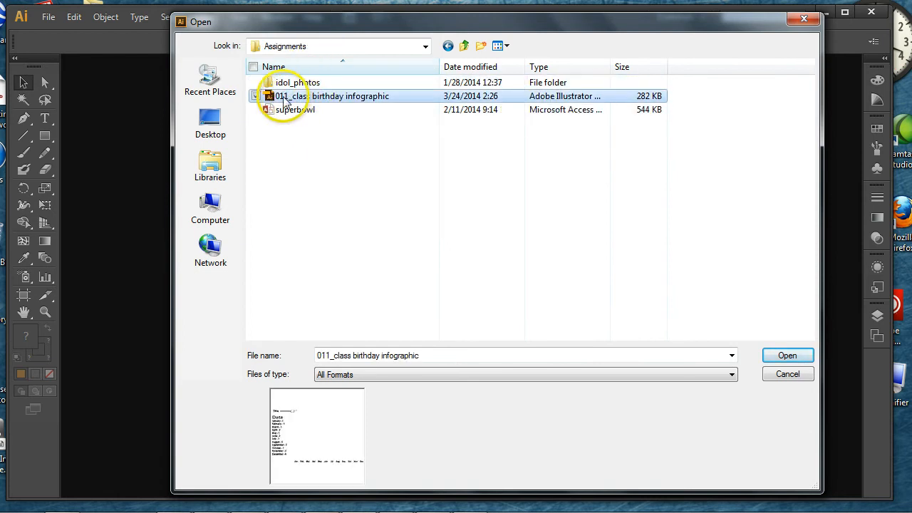
pyautogui.doubleClick(342, 97)
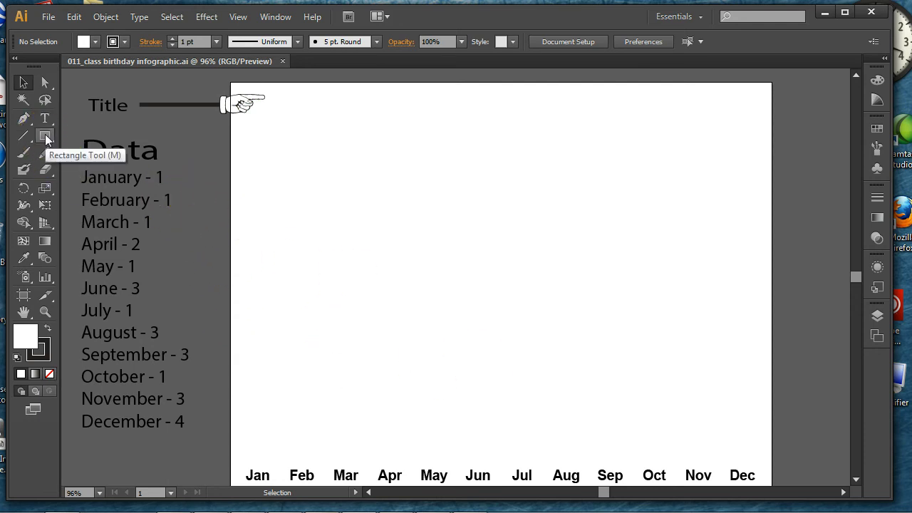
# - Draw a wide, flat ellipse in the upper middle of the artboard with the Ellipse tool
pyautogui.moveTo(45, 139); pyautogui.dragTo(103, 170)
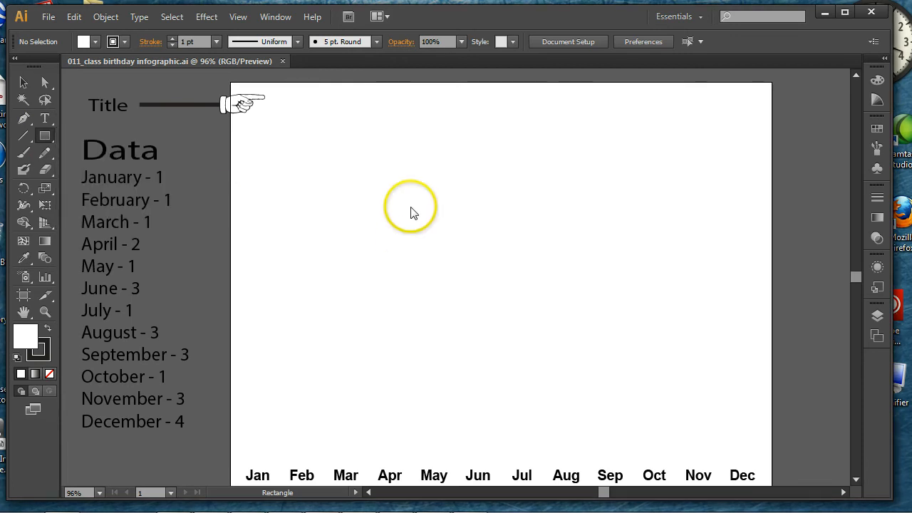
pyautogui.moveTo(392, 177); pyautogui.dragTo(464, 191)
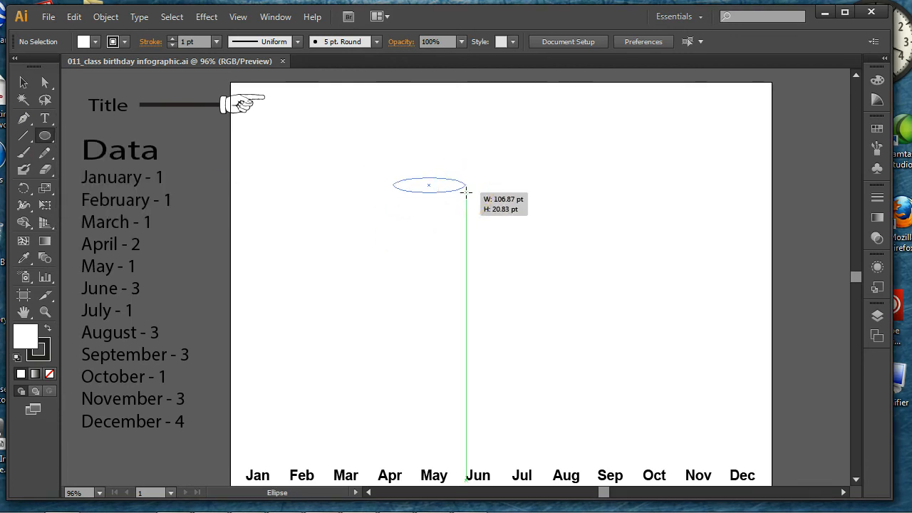
pyautogui.moveTo(468, 191); pyautogui.dragTo(477, 192)
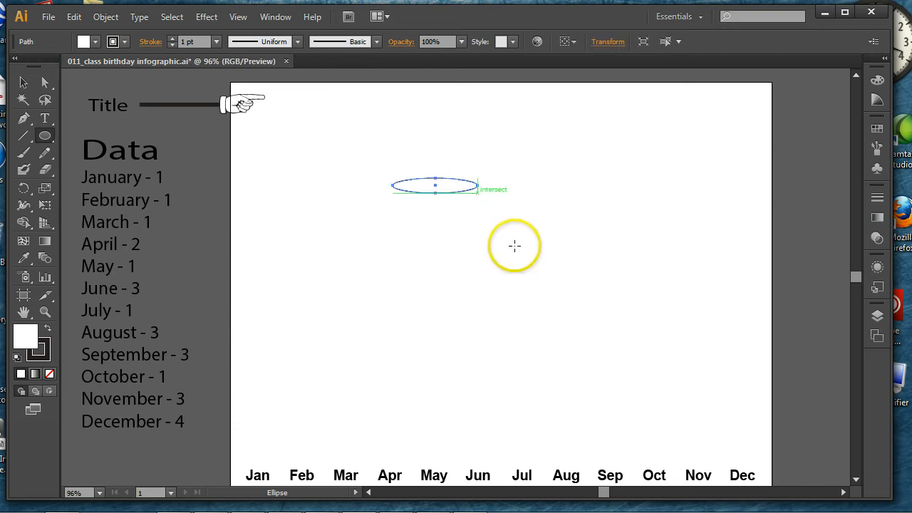
# - Give the ellipse a light tan fill and a darker brown stroke of 3 pt
pyautogui.click(95, 41)
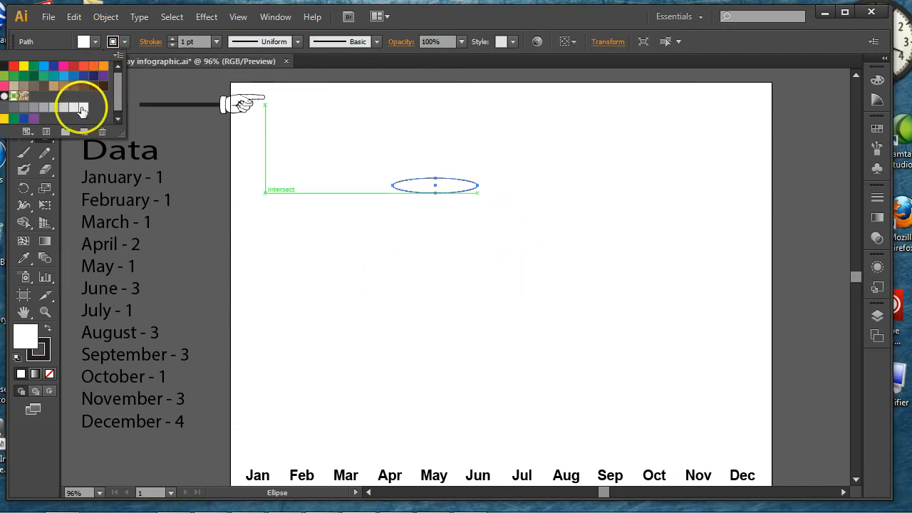
pyautogui.click(55, 89)
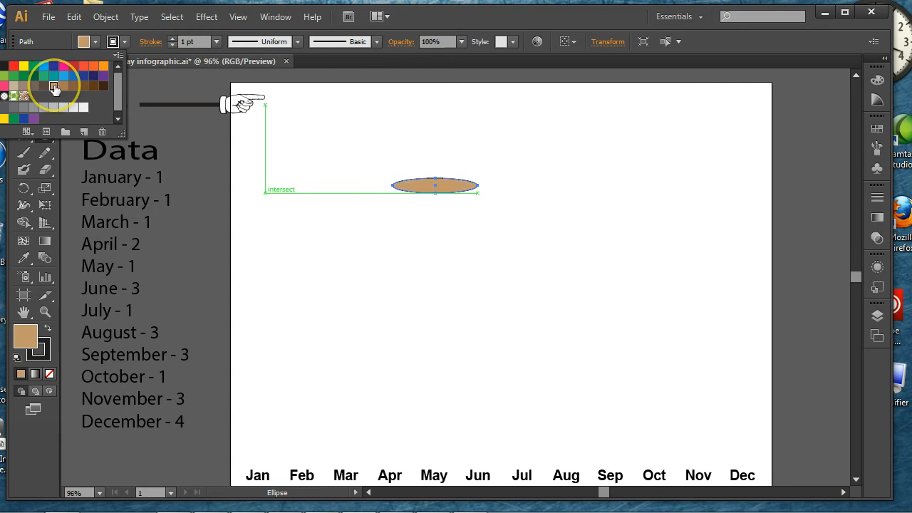
pyautogui.click(125, 42)
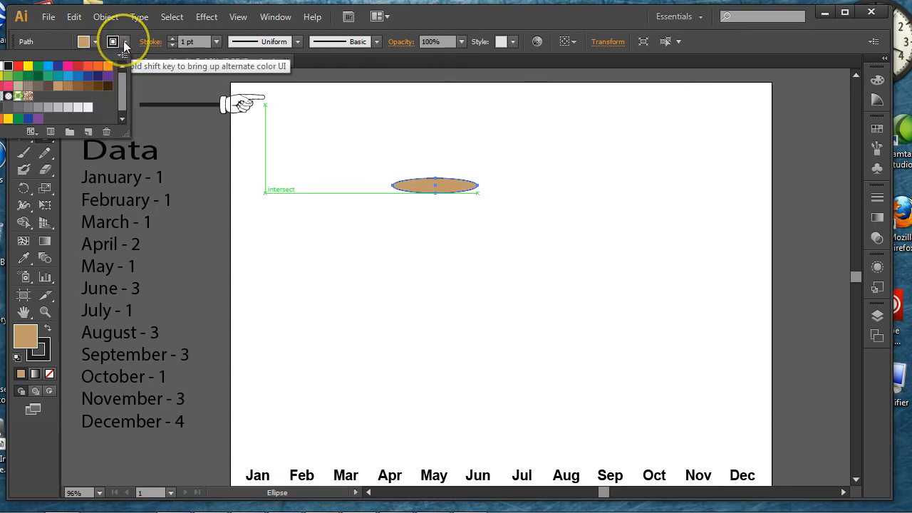
pyautogui.click(88, 90)
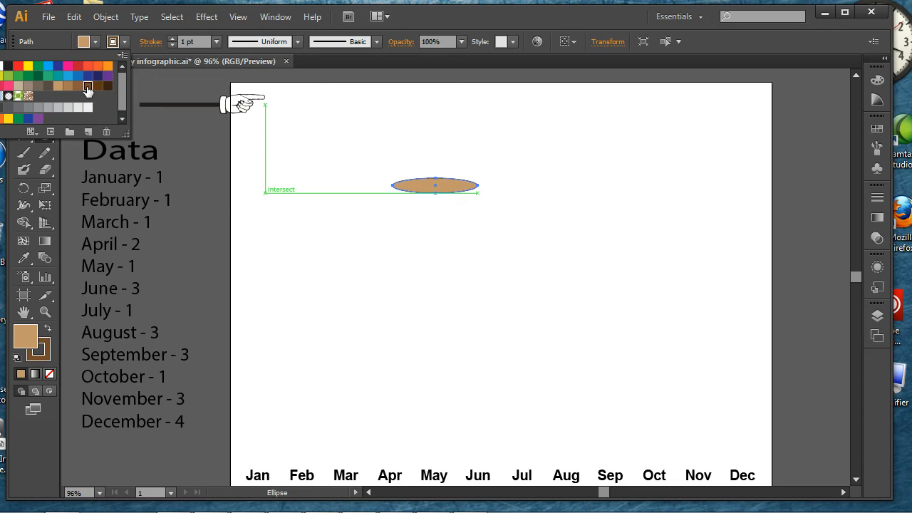
pyautogui.click(172, 39)
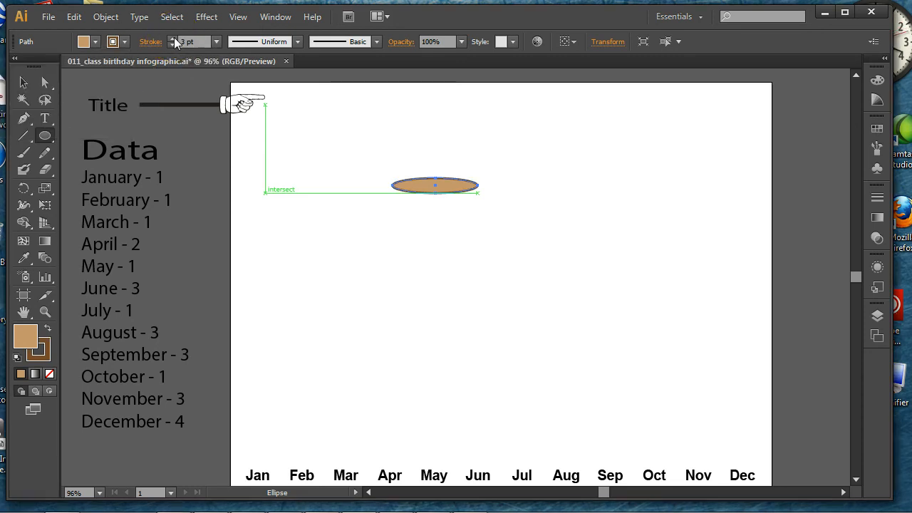
# - Open the 3D Extrude & Bevel effect options for the tan ellipse, with the ellipse left uncovered
pyautogui.click(24, 82)
pyautogui.click(513, 221)
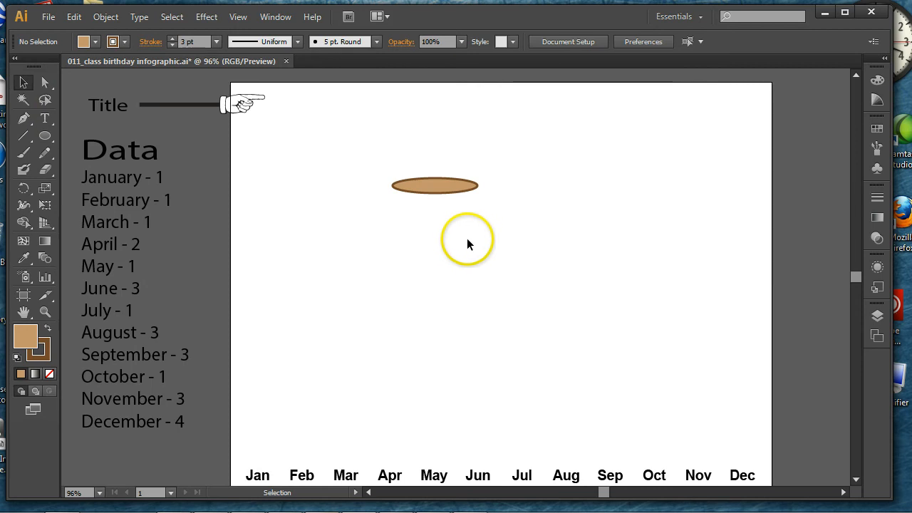
pyautogui.click(449, 187)
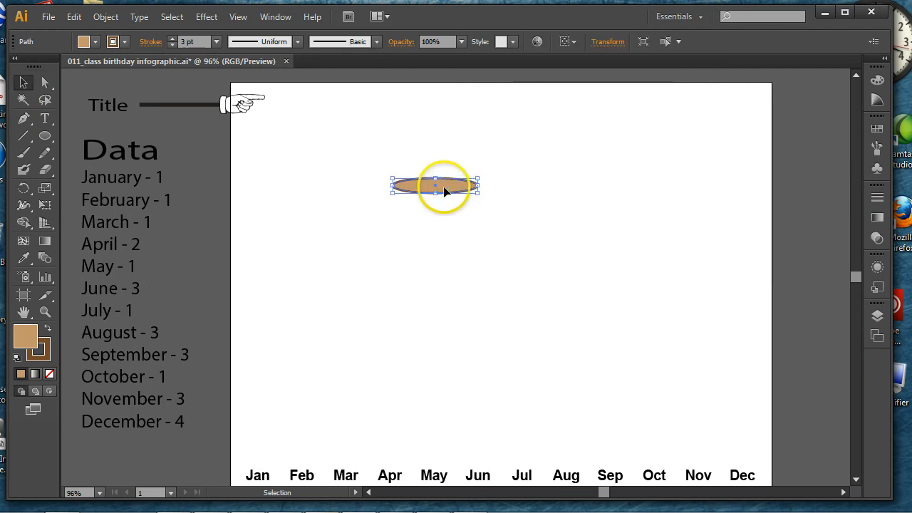
pyautogui.click(206, 17)
pyautogui.moveTo(227, 98)
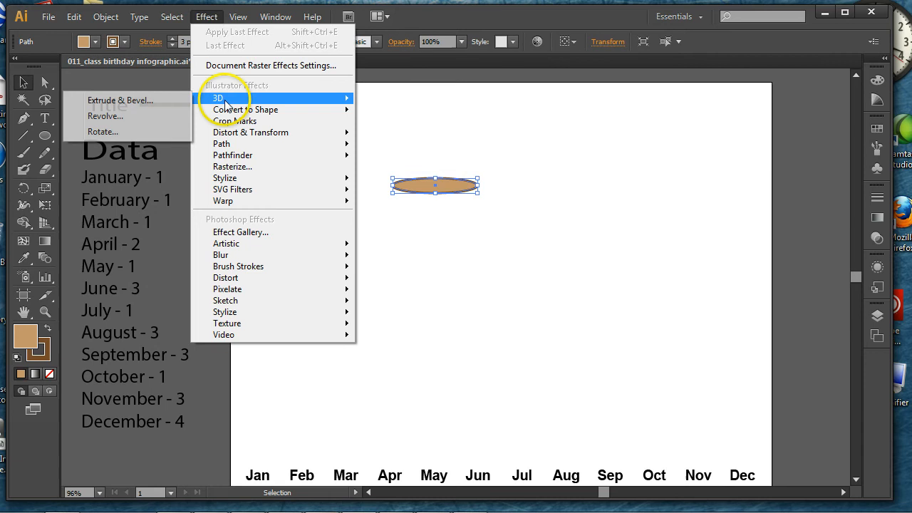
pyautogui.click(132, 105)
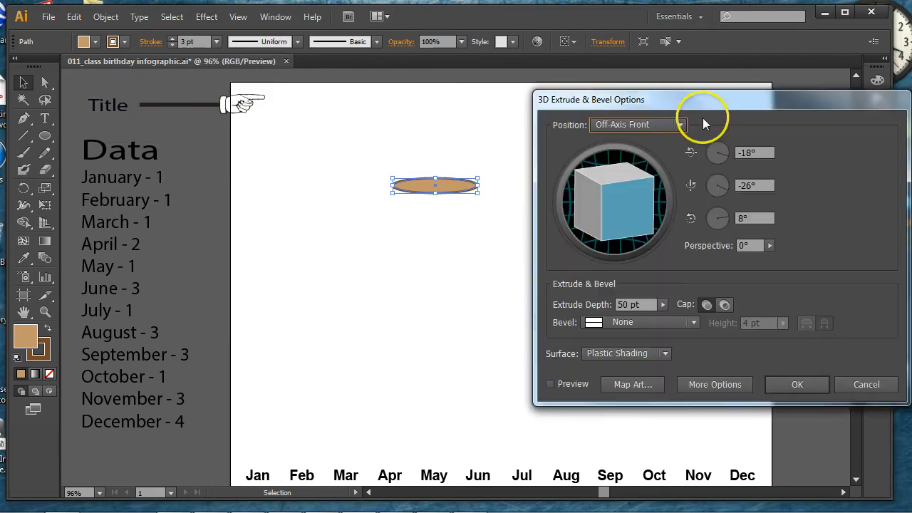
pyautogui.moveTo(697, 99); pyautogui.dragTo(663, 124)
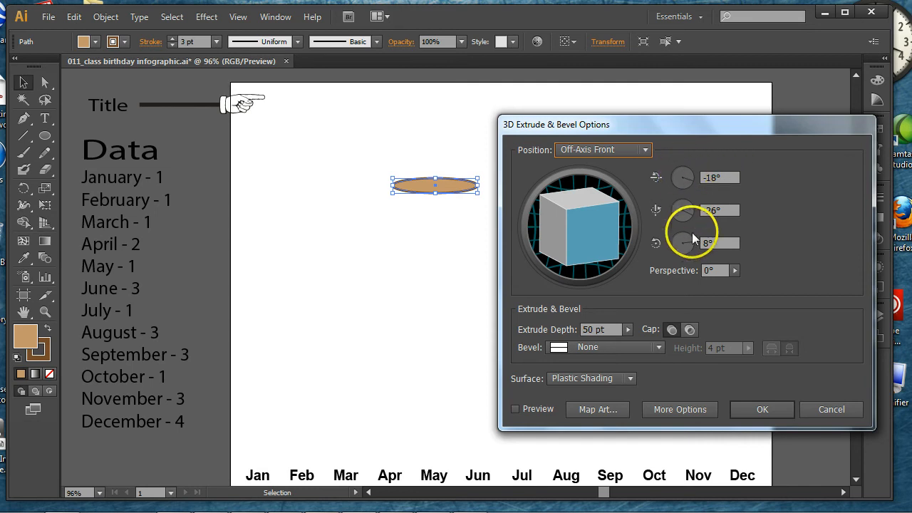
# - Set the ellipse's 3D rotation to 40° around X, 0° around Y and 0° around Z
pyautogui.click(717, 176)
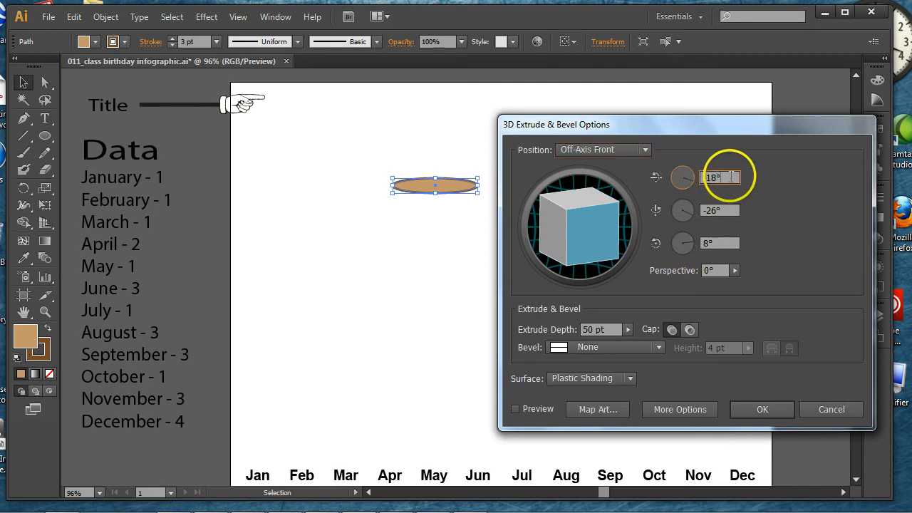
pyautogui.write('40')
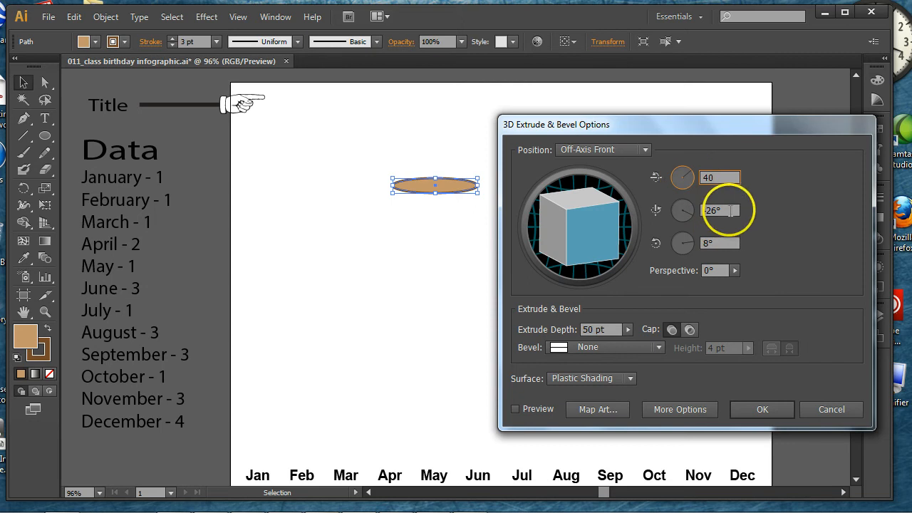
pyautogui.press('Tab')
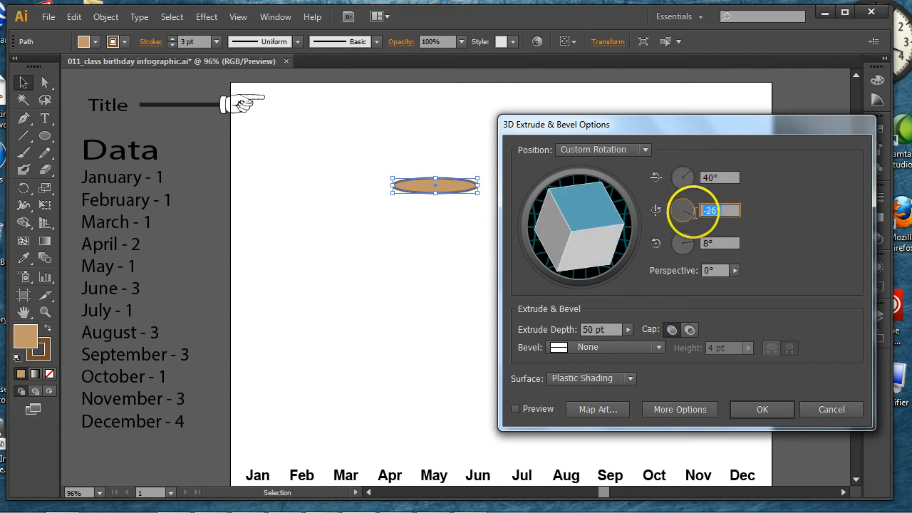
pyautogui.write('0')
pyautogui.press('Tab')
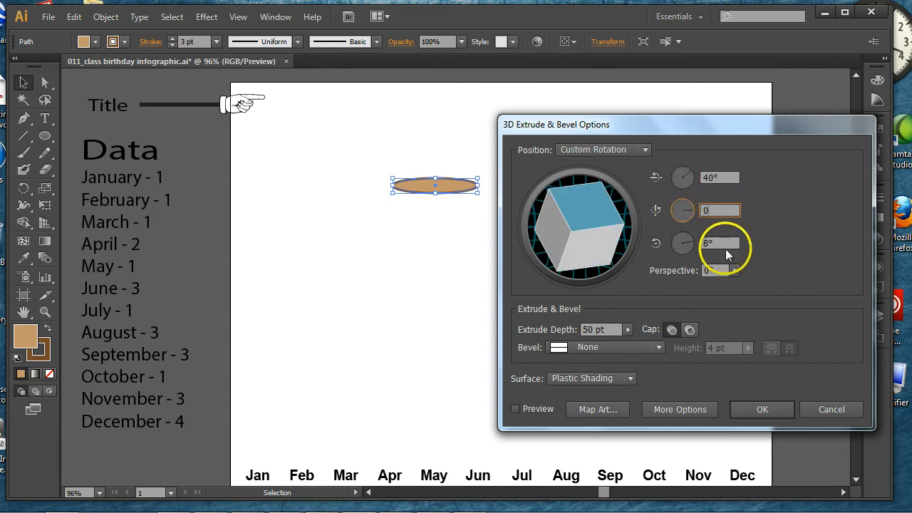
pyautogui.write('0')
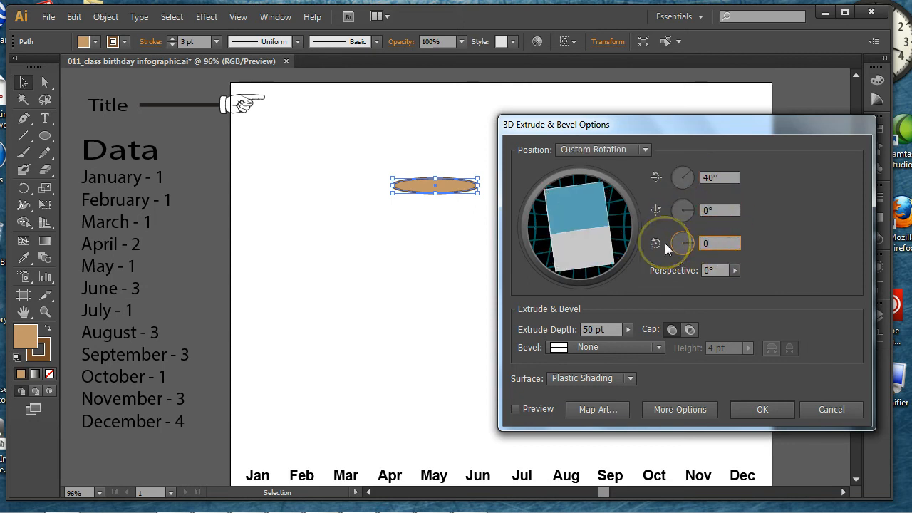
pyautogui.press('Tab')
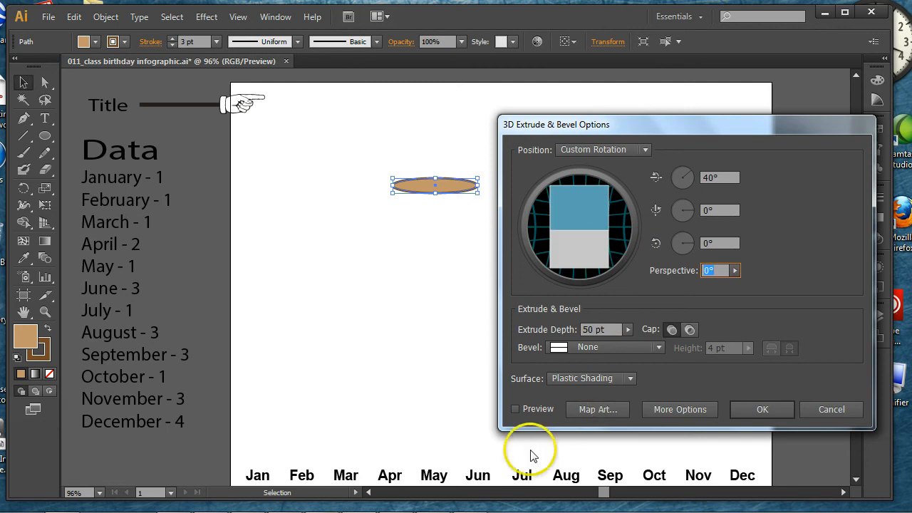
# - Extrude the ellipse to a depth of 100 pt with the preview on, and move the resulting cake body slightly lower on the artboard
pyautogui.click(512, 409)
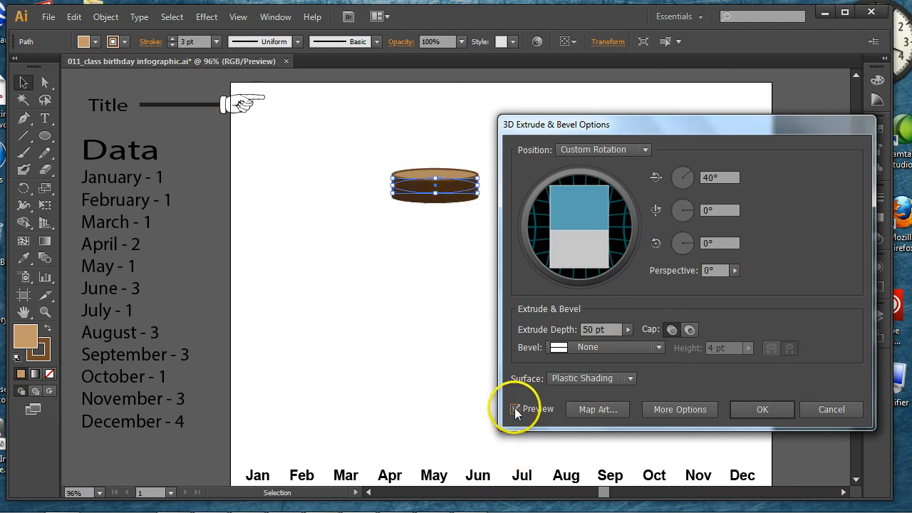
pyautogui.doubleClick(608, 329)
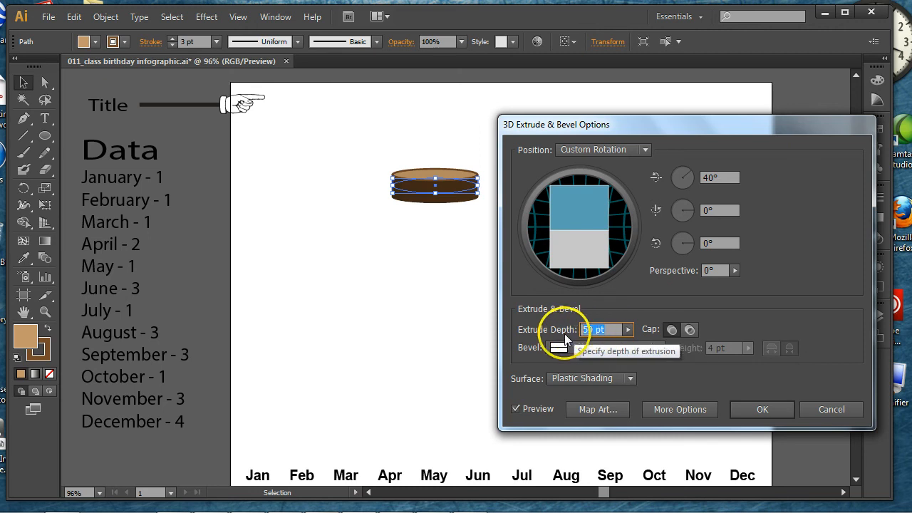
pyautogui.write('10')
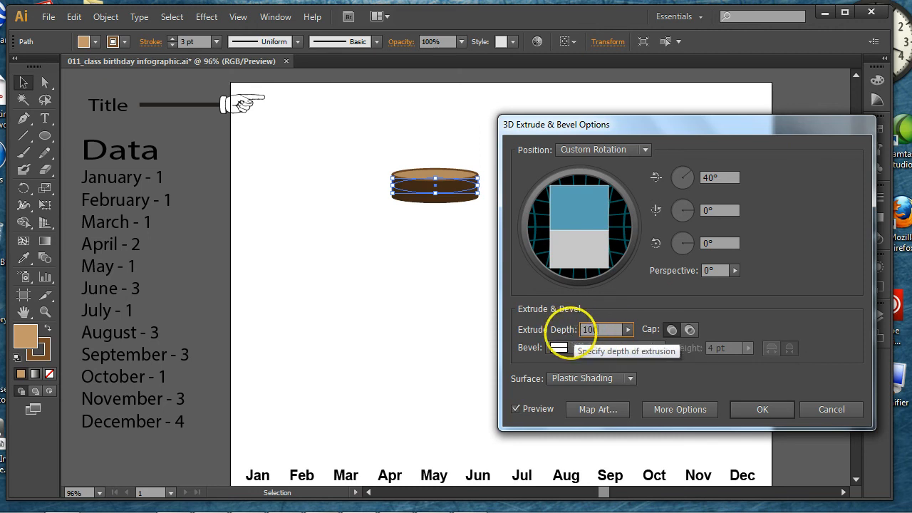
pyautogui.write('0')
pyautogui.press('Tab')
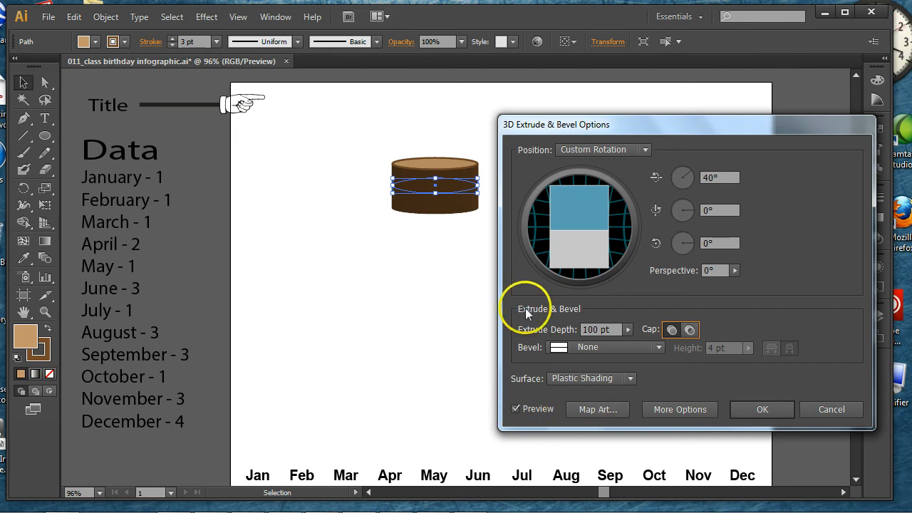
pyautogui.click(761, 408)
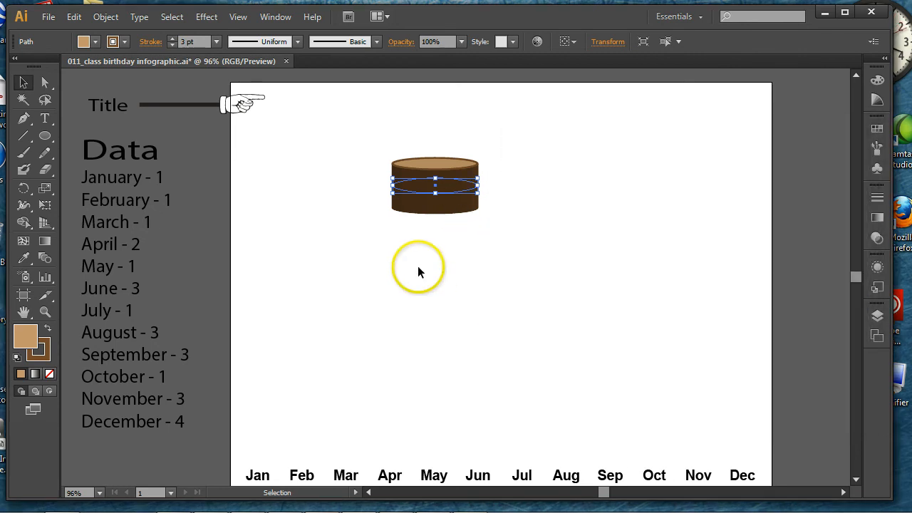
pyautogui.click(479, 256)
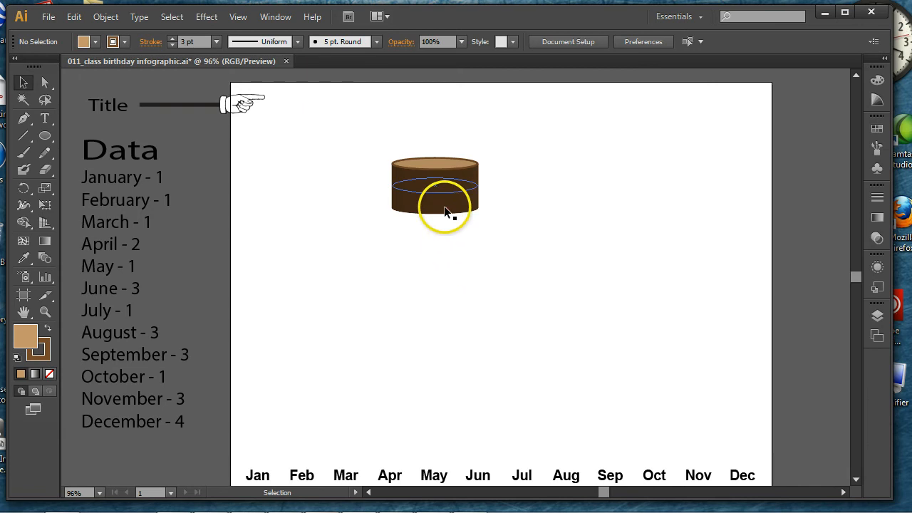
pyautogui.moveTo(444, 205); pyautogui.dragTo(441, 247)
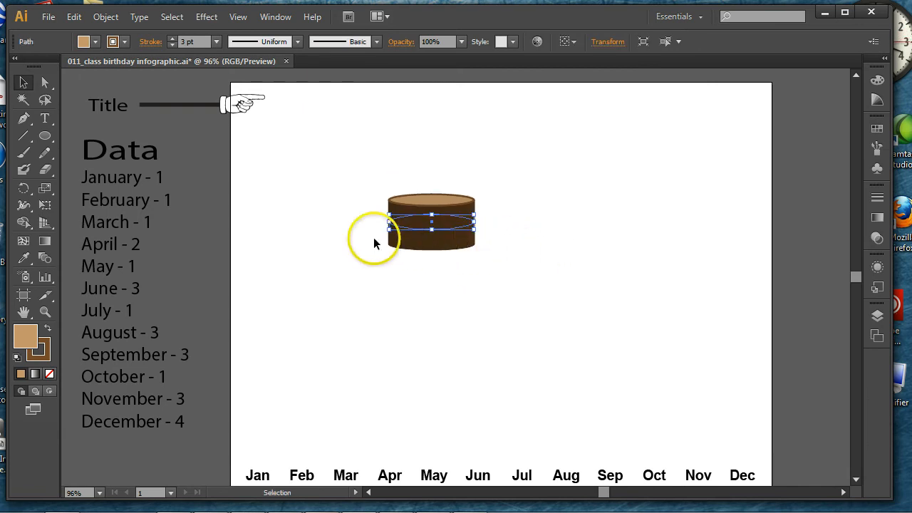
# - Draw a narrow, upright rectangle for a candle just above the cake with the Rectangle tool
pyautogui.click(44, 312)
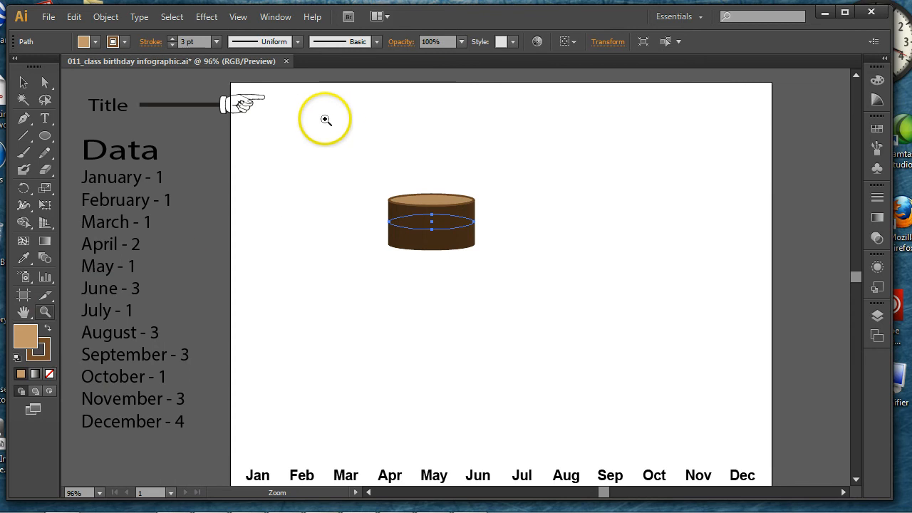
pyautogui.moveTo(336, 132); pyautogui.dragTo(575, 291)
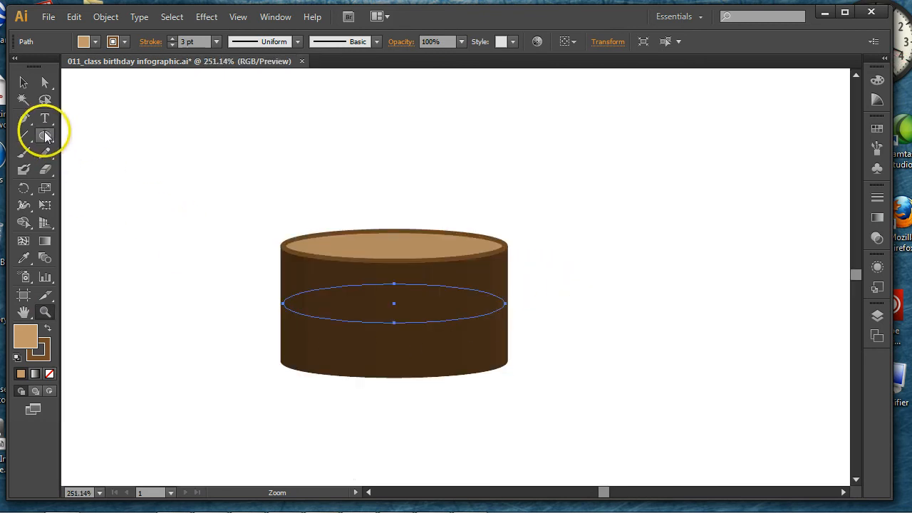
pyautogui.moveTo(44, 136); pyautogui.dragTo(92, 133)
pyautogui.moveTo(325, 121); pyautogui.dragTo(344, 202)
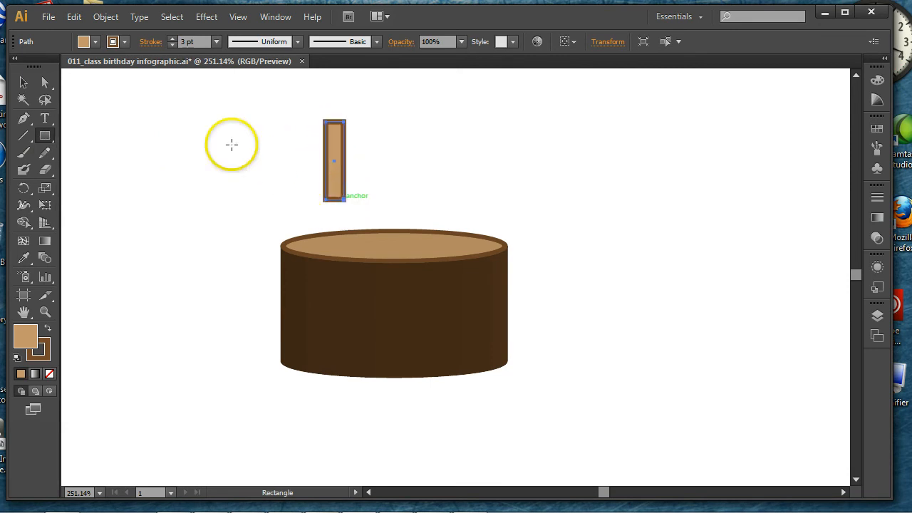
# - Give the candle rectangle a CMYK Yellow fill and reduce its stroke to 0 pt
pyautogui.click(91, 41)
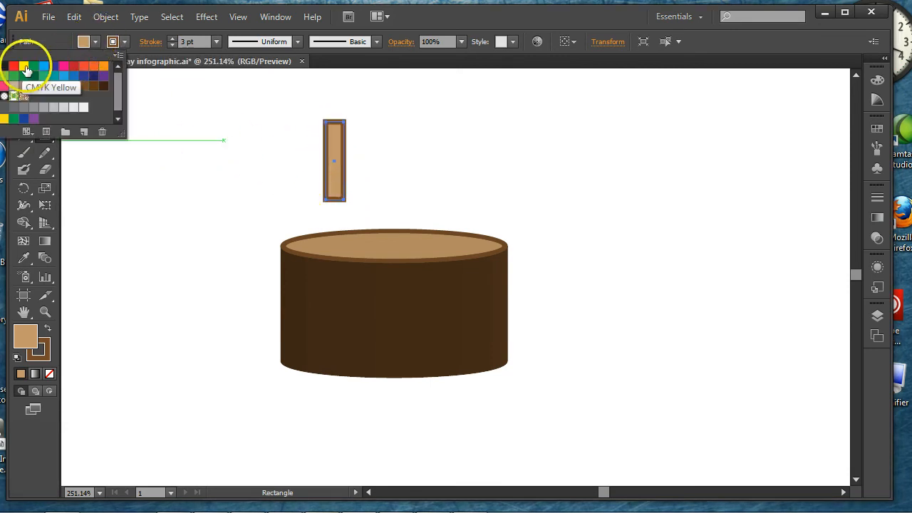
pyautogui.click(24, 66)
pyautogui.click(171, 44)
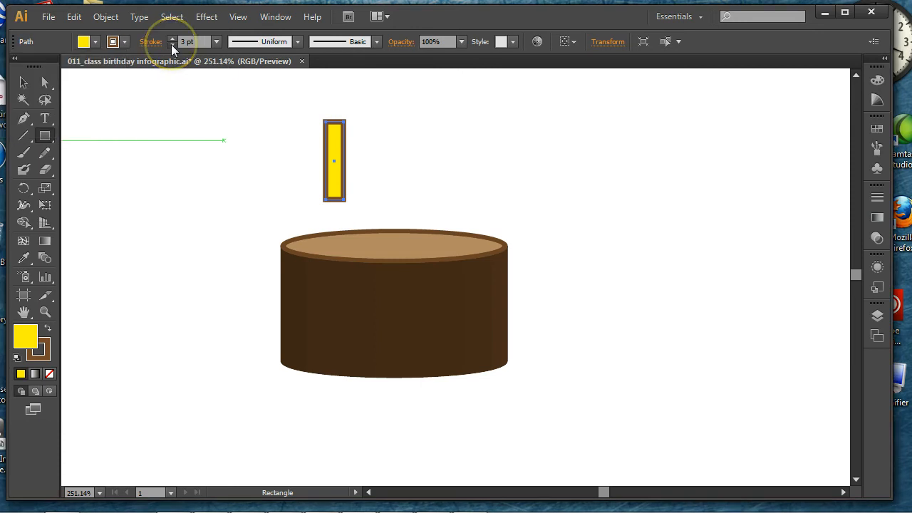
pyautogui.click(171, 44)
pyautogui.click(171, 44)
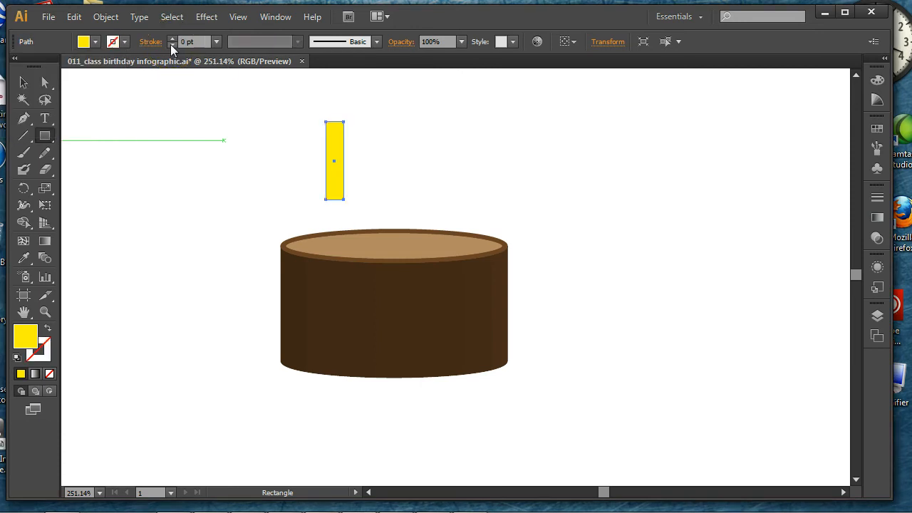
# - Draw a short vertical wick line up from the middle of the candle's top edge and give it a 2 pt stroke
pyautogui.click(24, 136)
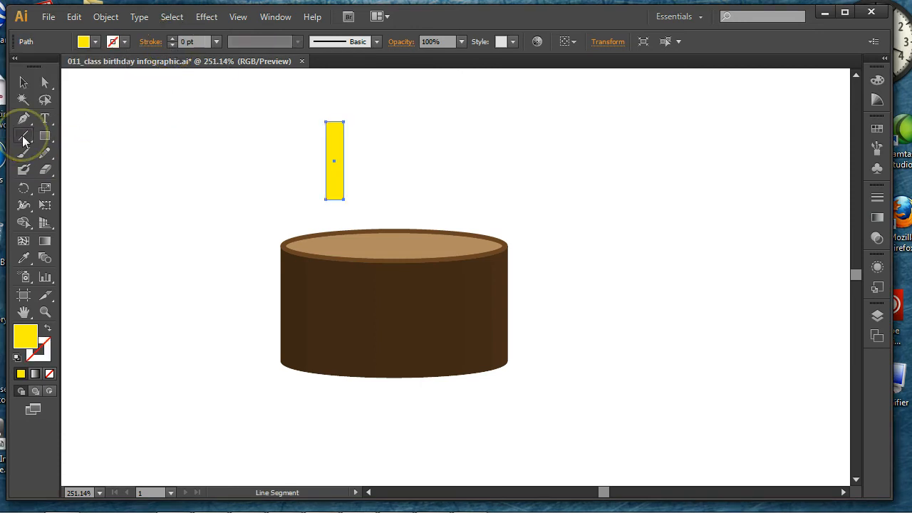
pyautogui.moveTo(24, 141); pyautogui.dragTo(92, 136)
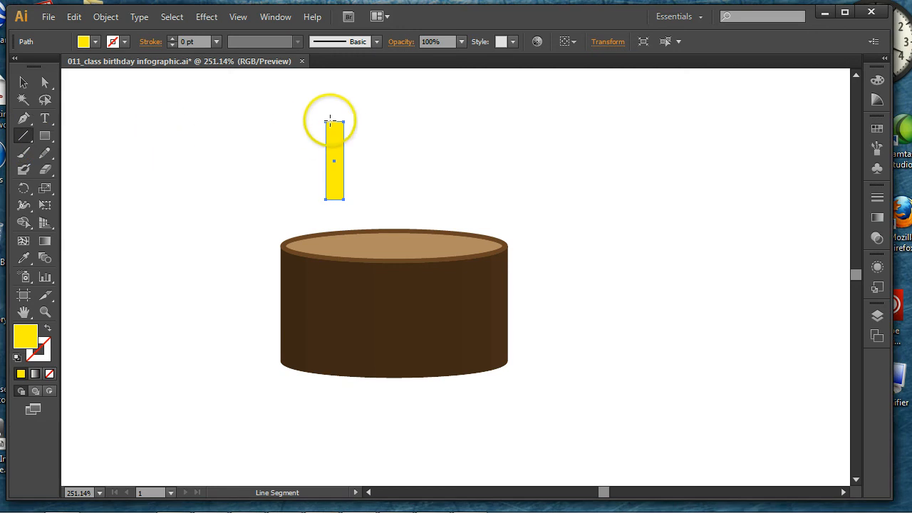
pyautogui.moveTo(335, 123); pyautogui.dragTo(334, 106)
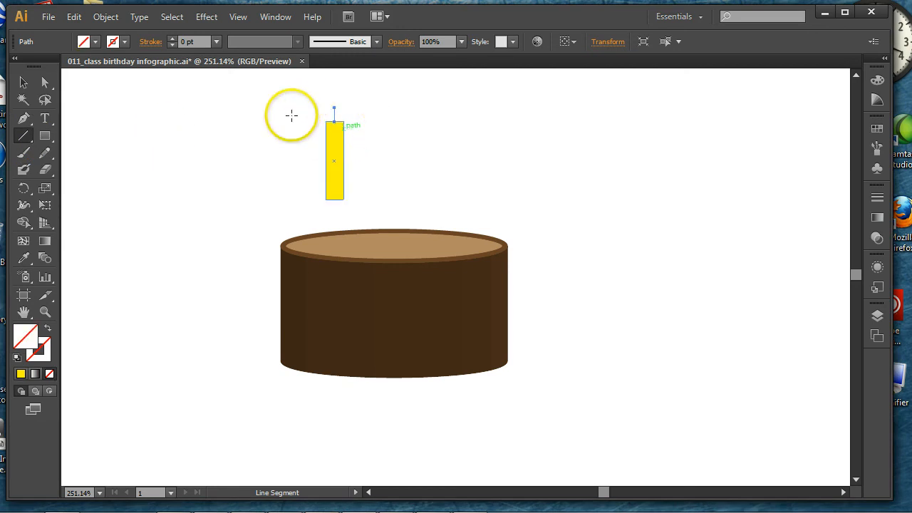
pyautogui.click(172, 38)
pyautogui.click(171, 38)
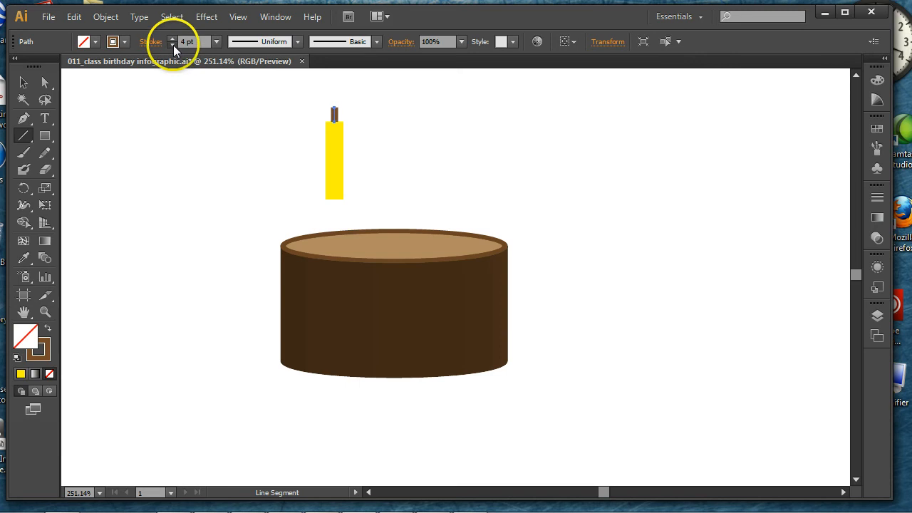
# - Set both the fill and the stroke of the wick to black
pyautogui.click(94, 42)
pyautogui.click(7, 68)
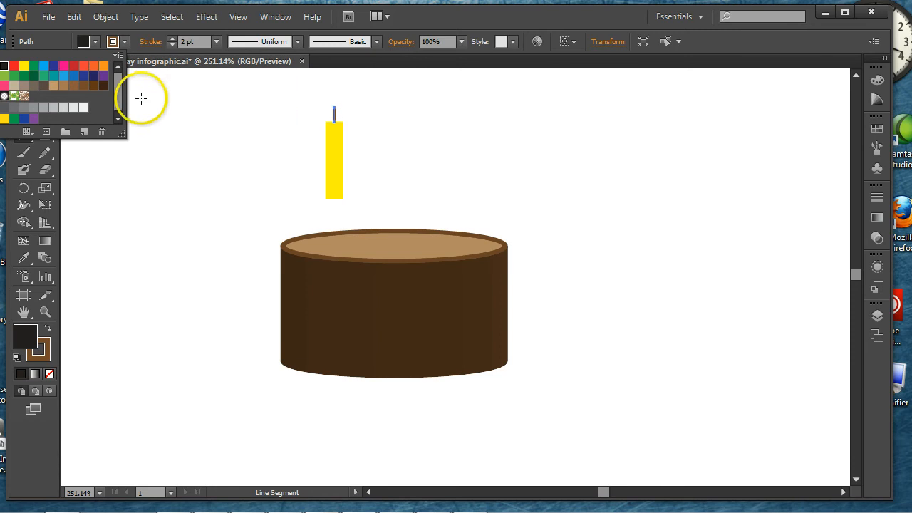
pyautogui.click(244, 133)
pyautogui.click(22, 83)
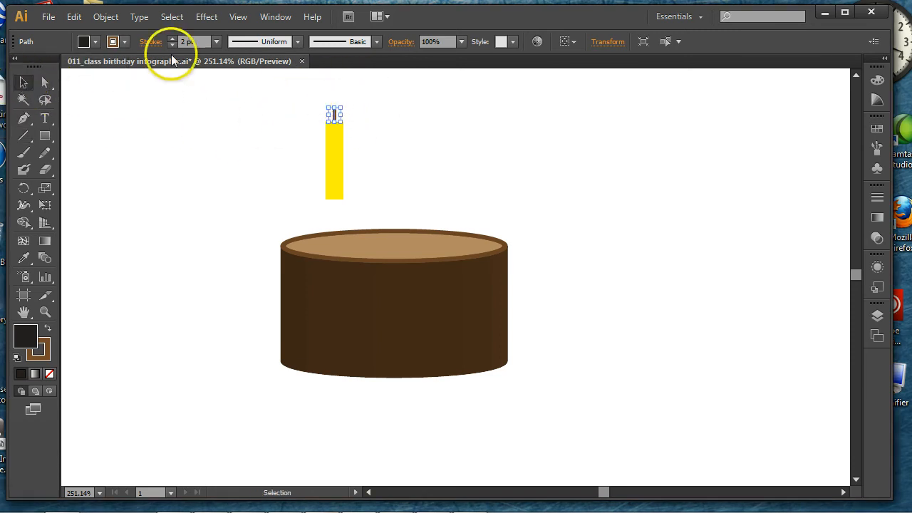
pyautogui.click(124, 42)
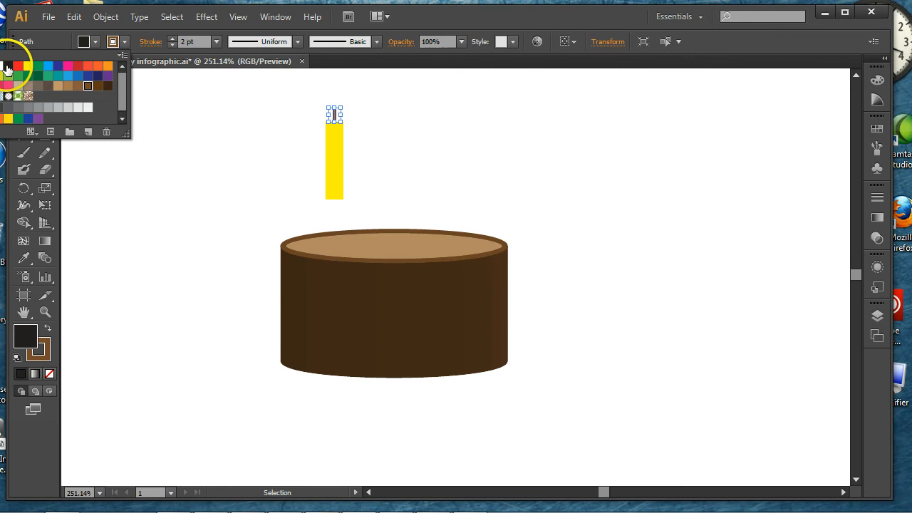
pyautogui.click(9, 72)
pyautogui.click(244, 135)
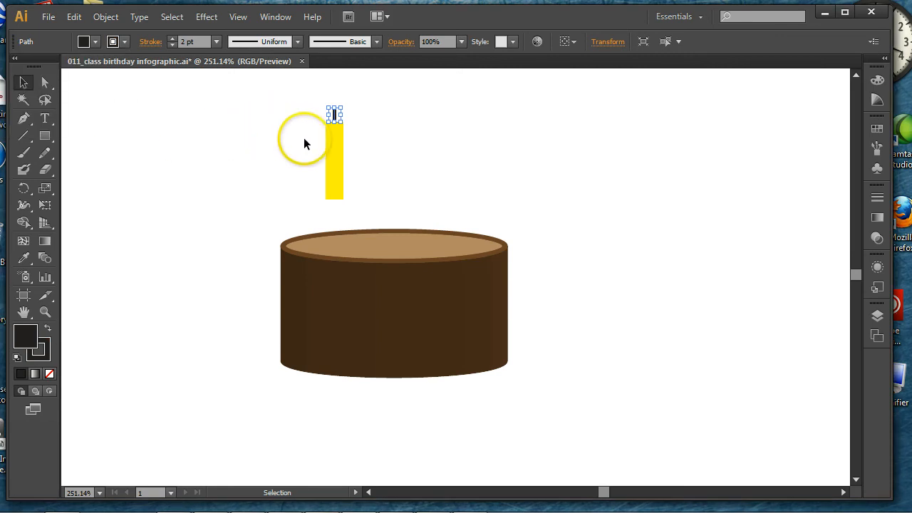
# - Draw a closed teardrop-shaped flame with a pointed tip above the wick, using the Pencil tool
pyautogui.press('space')
pyautogui.moveTo(519, 163); pyautogui.dragTo(520, 221)
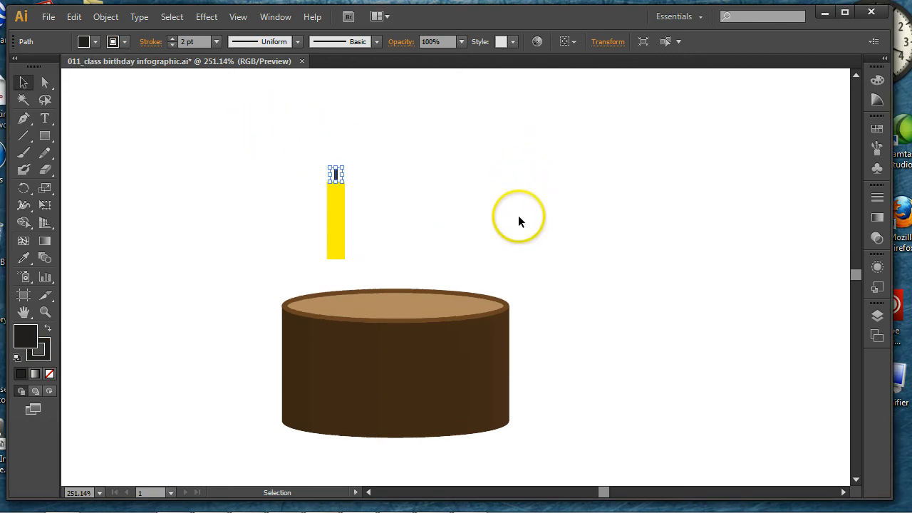
pyautogui.click(45, 153)
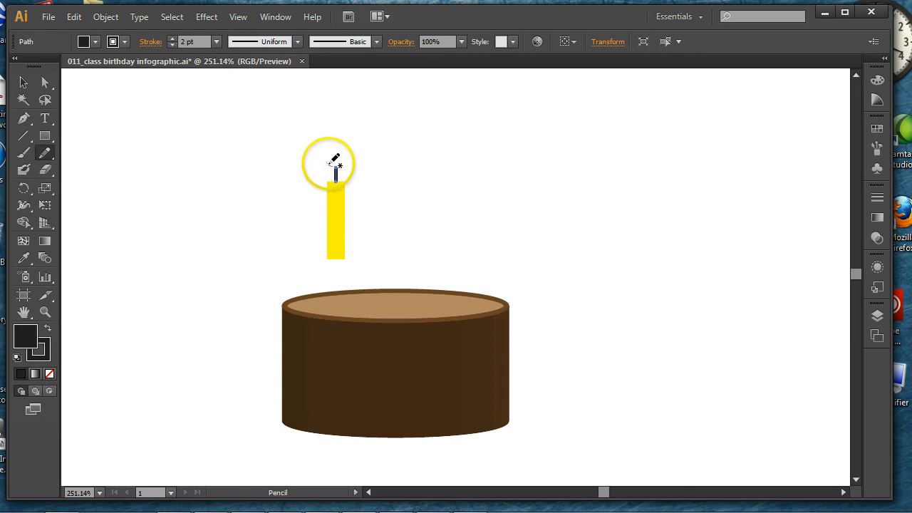
pyautogui.moveTo(332, 166)
pyautogui.mouseDown()
pyautogui.moveTo(328, 138)
pyautogui.moveTo(352, 90)
pyautogui.moveTo(361, 151)
pyautogui.moveTo(348, 169)
pyautogui.moveTo(340, 163)
pyautogui.mouseUp()
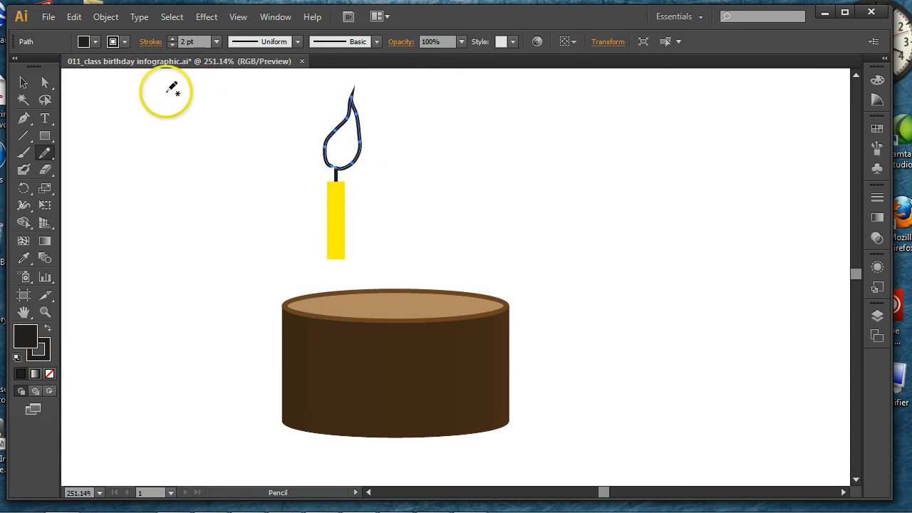
# - Fill the candle flame with orange and reduce its stroke to 1 pt
pyautogui.click(95, 44)
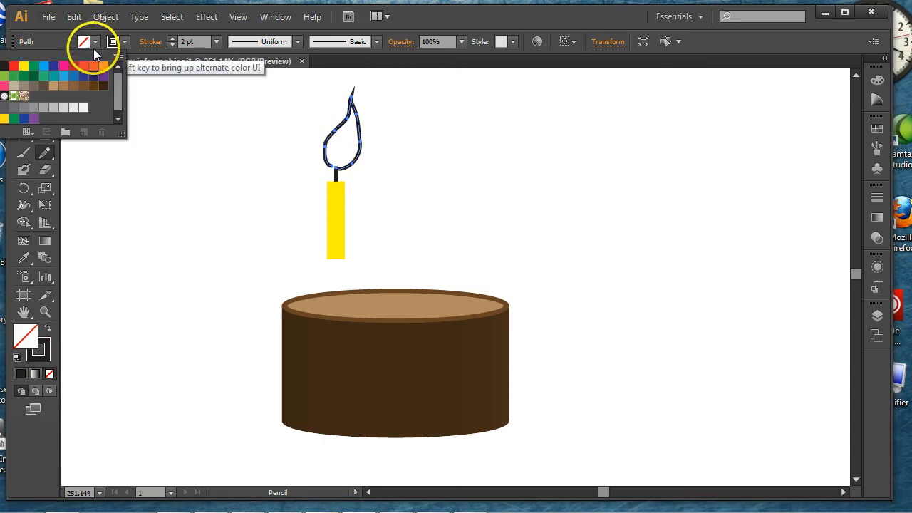
pyautogui.click(94, 66)
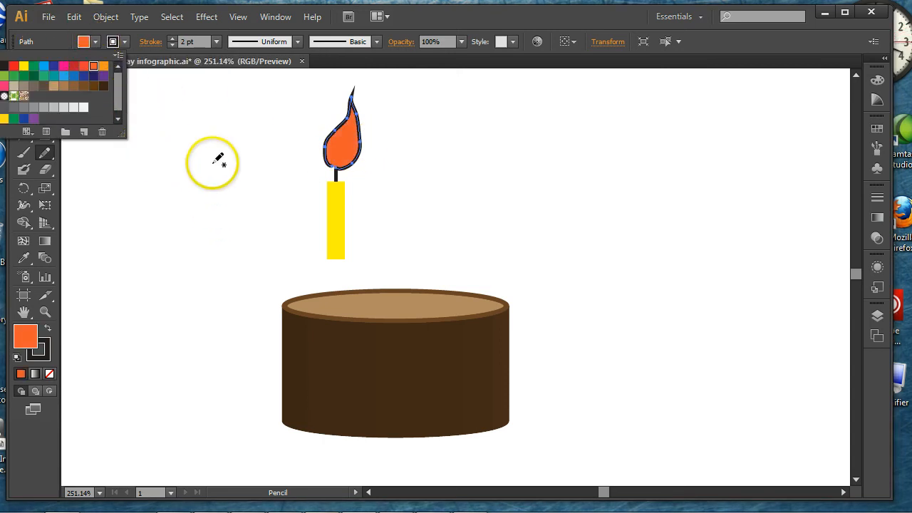
pyautogui.click(172, 45)
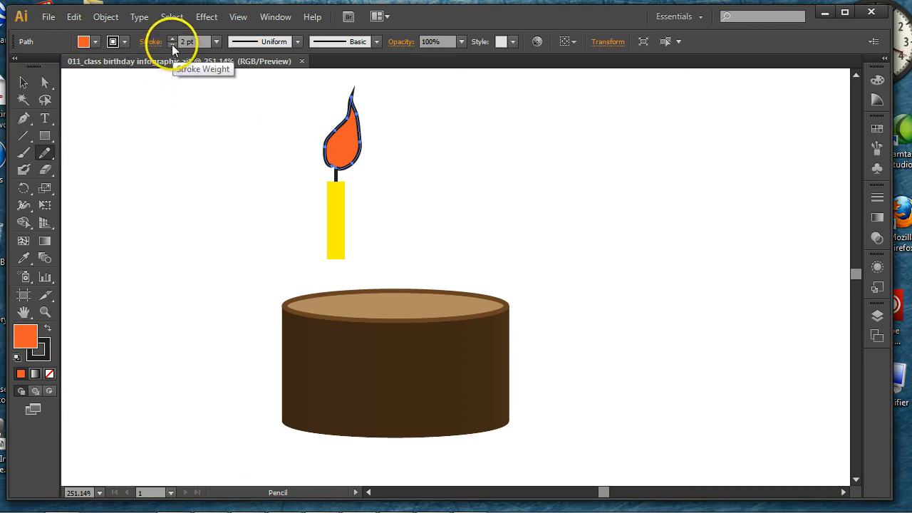
pyautogui.click(171, 44)
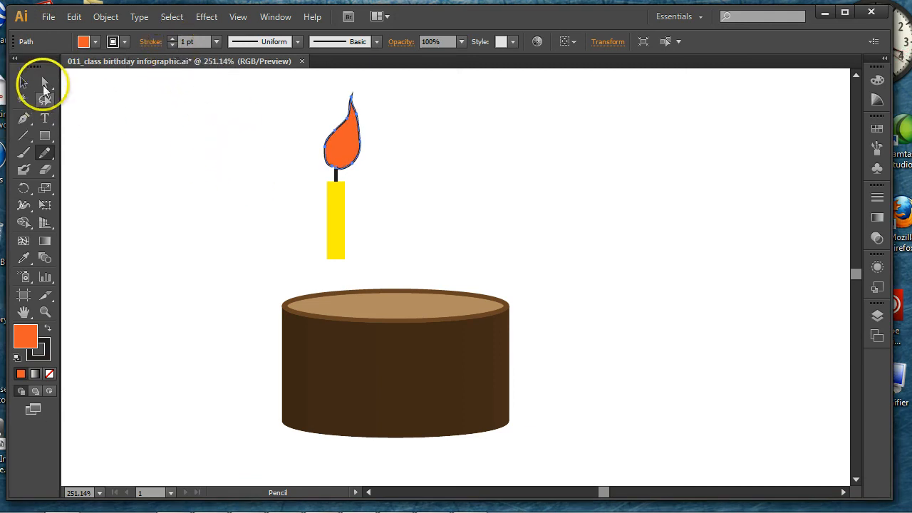
# - Select the flame, wick and yellow candle body together and group them into one object
pyautogui.click(23, 82)
pyautogui.click(287, 218)
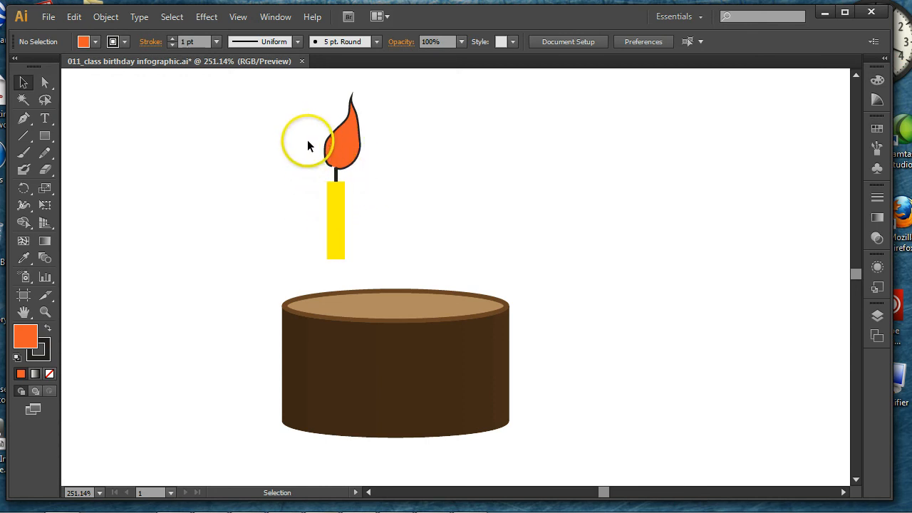
pyautogui.moveTo(307, 140); pyautogui.dragTo(369, 208)
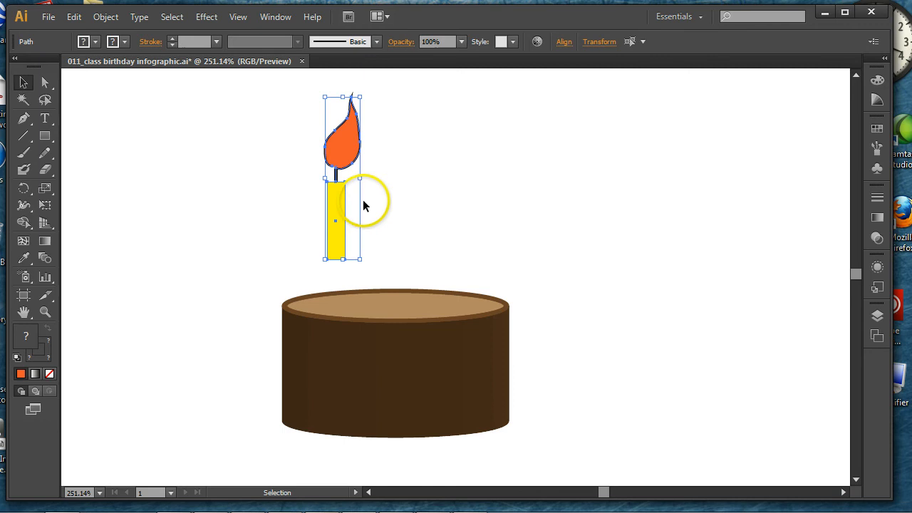
pyautogui.click(106, 17)
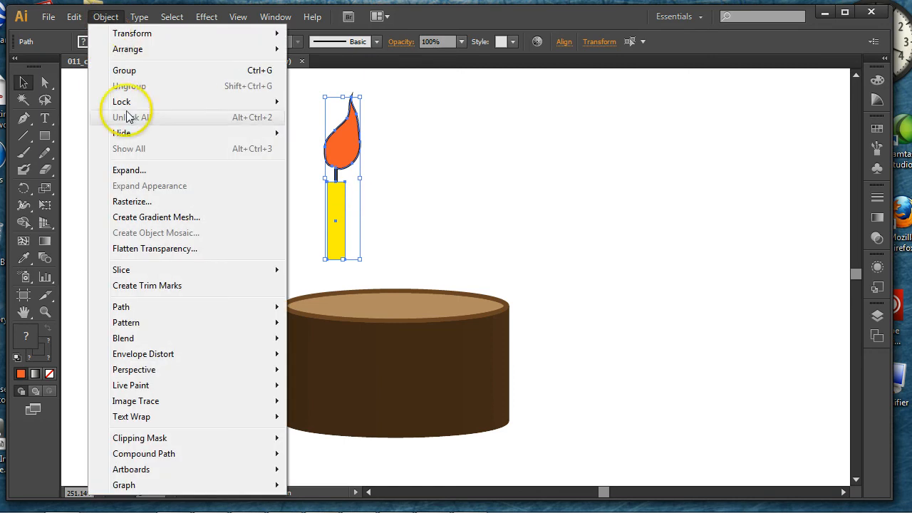
pyautogui.click(123, 71)
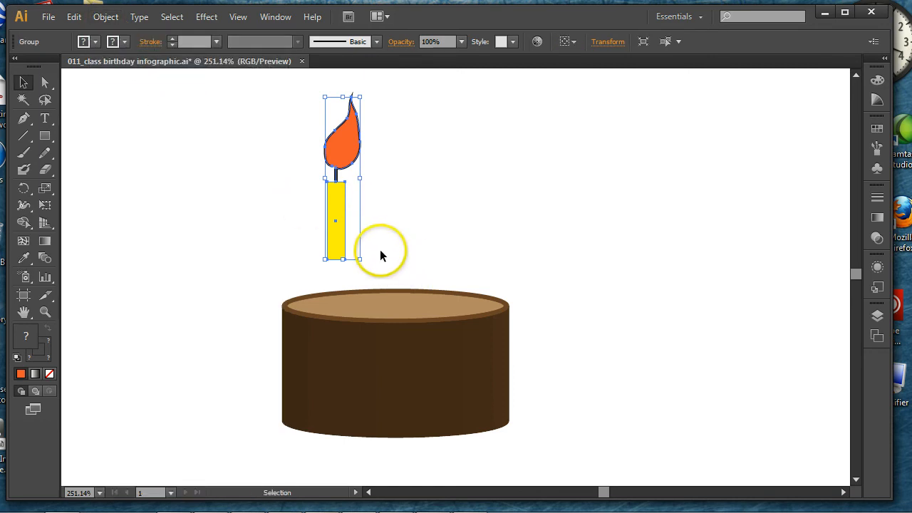
# - Move the candle group onto the left part of the cake's top surface and scale it down slightly
pyautogui.moveTo(337, 257); pyautogui.dragTo(331, 307)
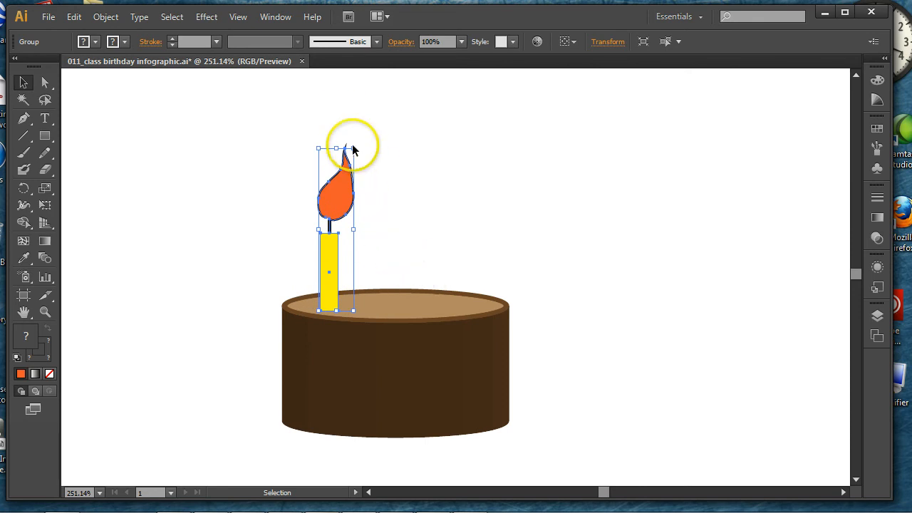
pyautogui.moveTo(352, 149); pyautogui.dragTo(350, 162)
pyautogui.moveTo(346, 174); pyautogui.dragTo(346, 173)
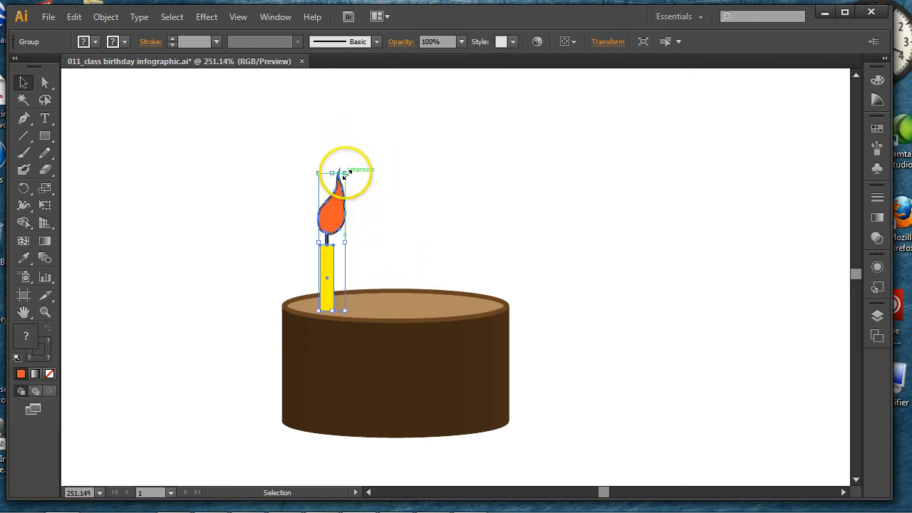
# - Duplicate the candle twice, placing one copy near the middle and one toward the right of the cake's top
pyautogui.moveTo(327, 238); pyautogui.dragTo(381, 227)
pyautogui.moveTo(381, 228); pyautogui.dragTo(456, 230)
pyautogui.click(550, 249)
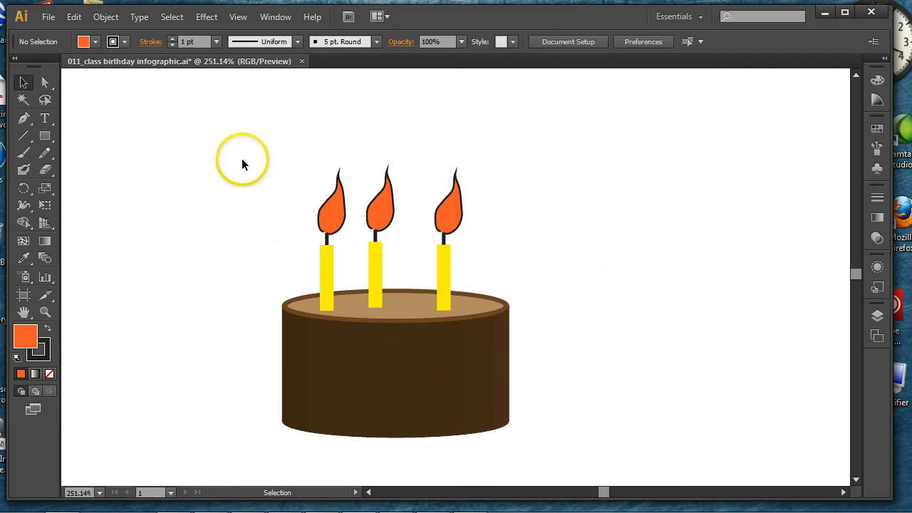
# - Group the cake with its three candles and move the group up and to the left to free space beside it
pyautogui.moveTo(388, 328); pyautogui.dragTo(593, 446)
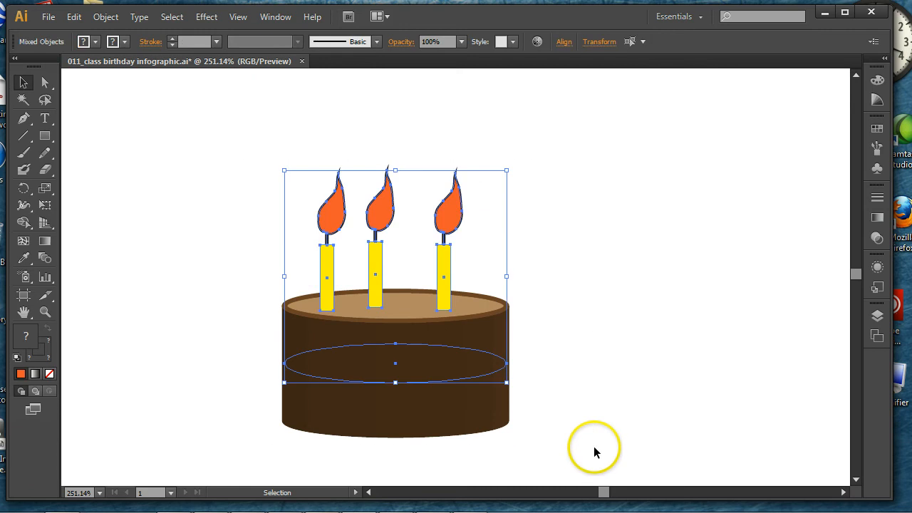
pyautogui.click(101, 15)
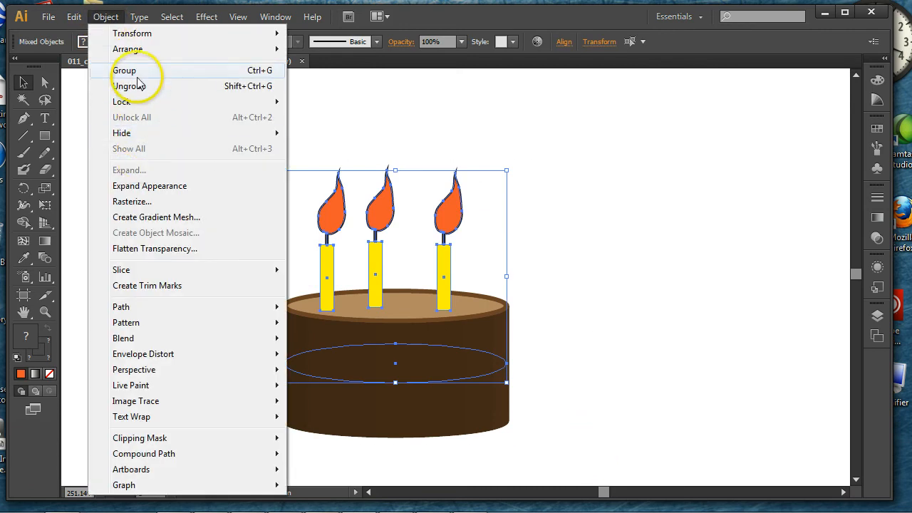
pyautogui.click(137, 76)
pyautogui.click(617, 325)
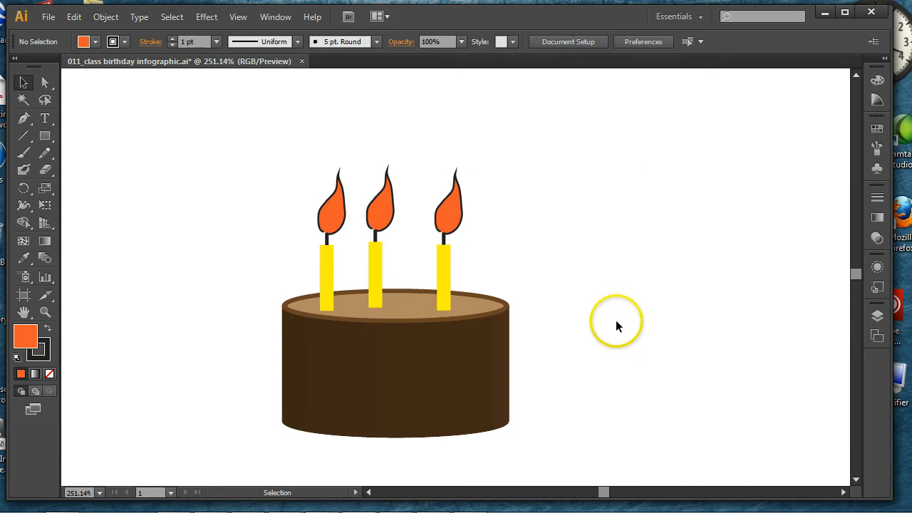
pyautogui.moveTo(436, 403); pyautogui.dragTo(336, 368)
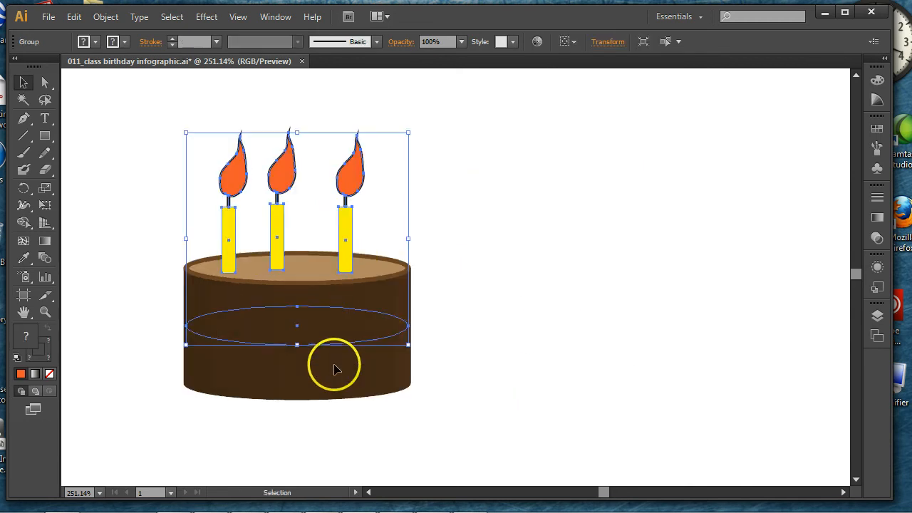
# - Create a 3-sided polygon with a 50 pt radius in the empty area to the right of the cake
pyautogui.click(46, 136)
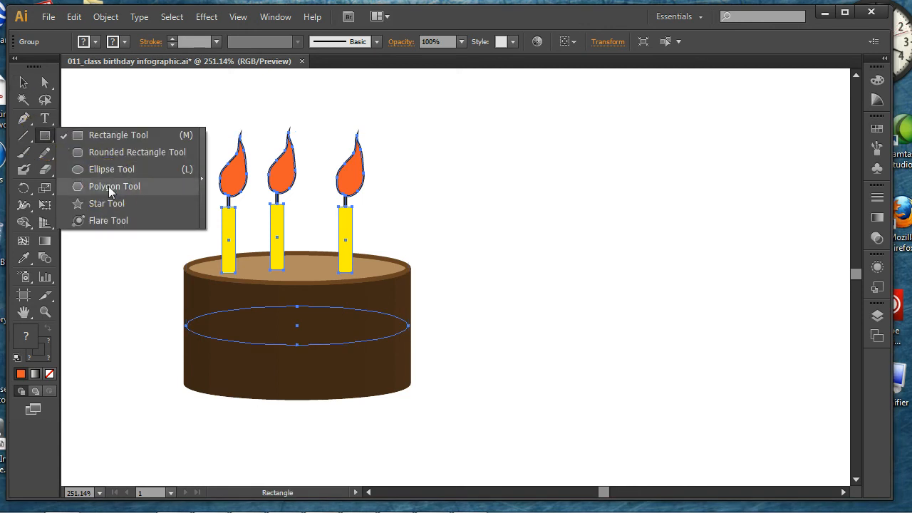
pyautogui.click(108, 185)
pyautogui.click(631, 305)
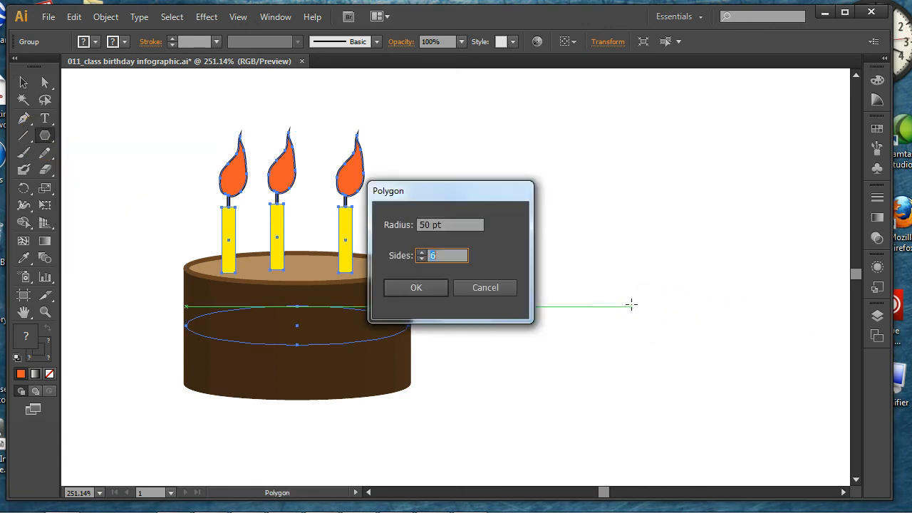
pyautogui.write('3')
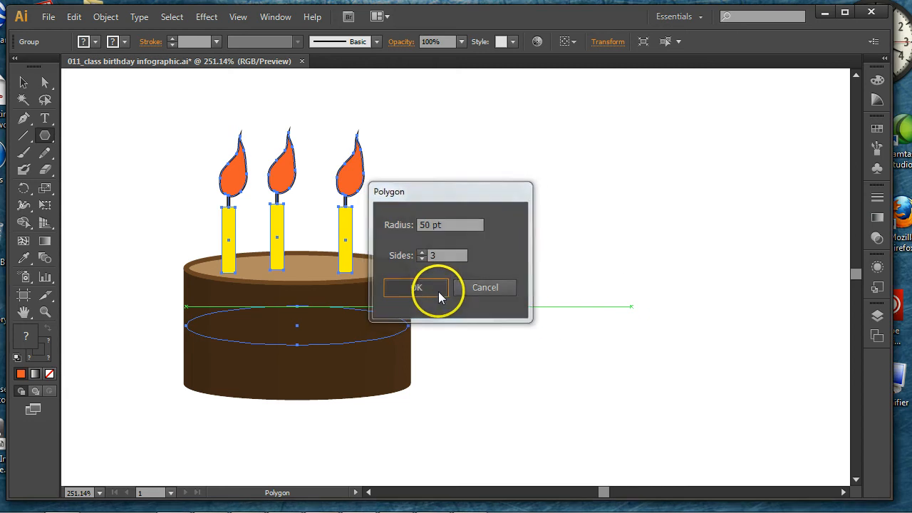
pyautogui.click(437, 289)
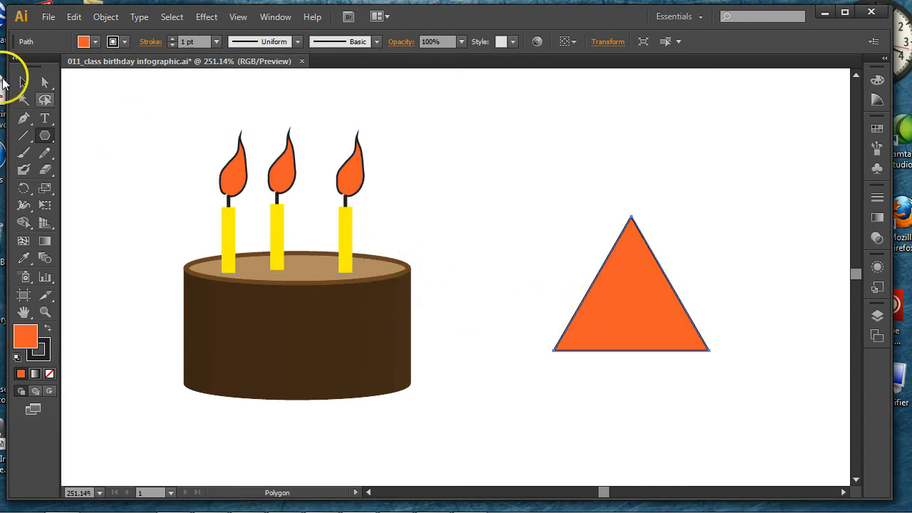
# - Stretch the triangle upward into a tall party-hat shape and shift it slightly downward
pyautogui.click(22, 82)
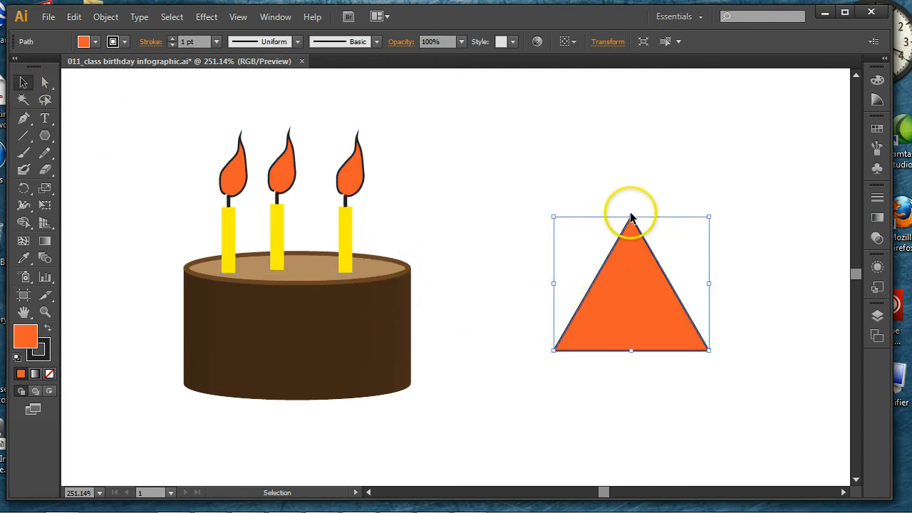
pyautogui.moveTo(630, 217); pyautogui.dragTo(630, 122)
pyautogui.moveTo(619, 267); pyautogui.dragTo(641, 275)
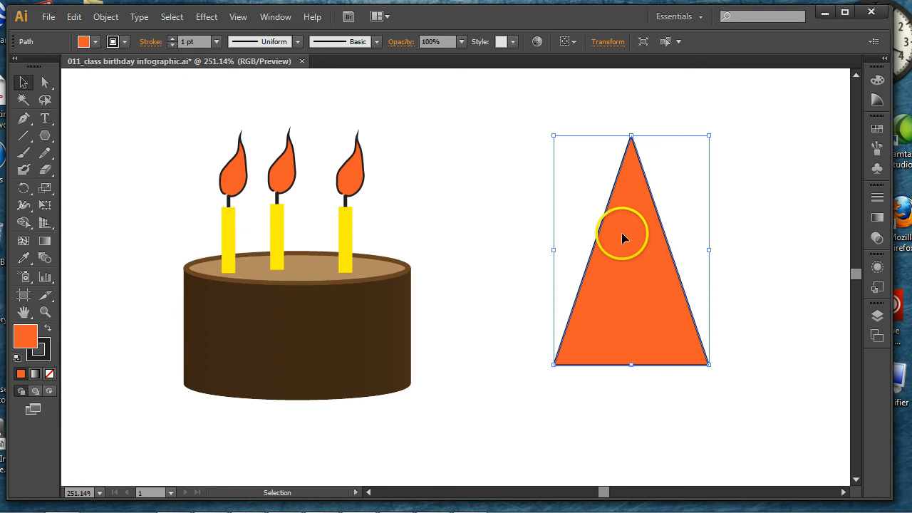
# - Draw a small circle about 11 pt in diameter near the middle of the party hat with the Ellipse tool
pyautogui.click(46, 137)
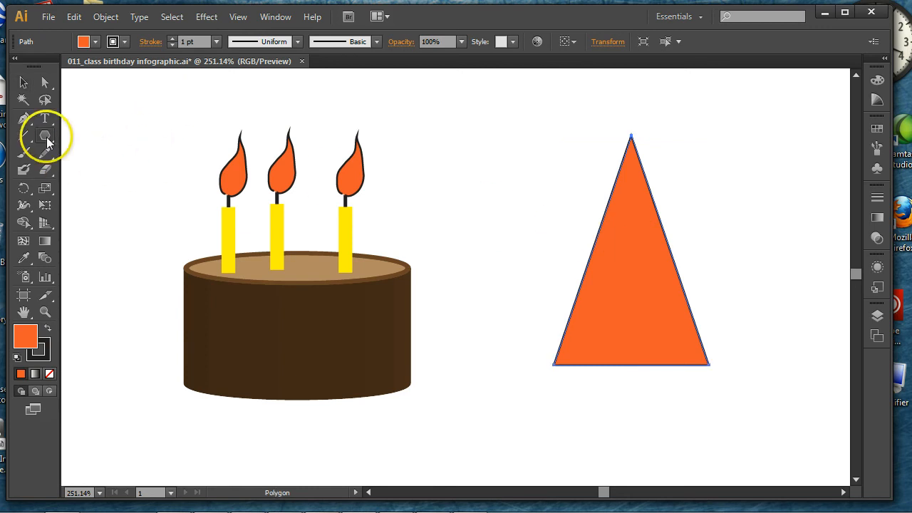
pyautogui.moveTo(49, 141); pyautogui.dragTo(107, 164)
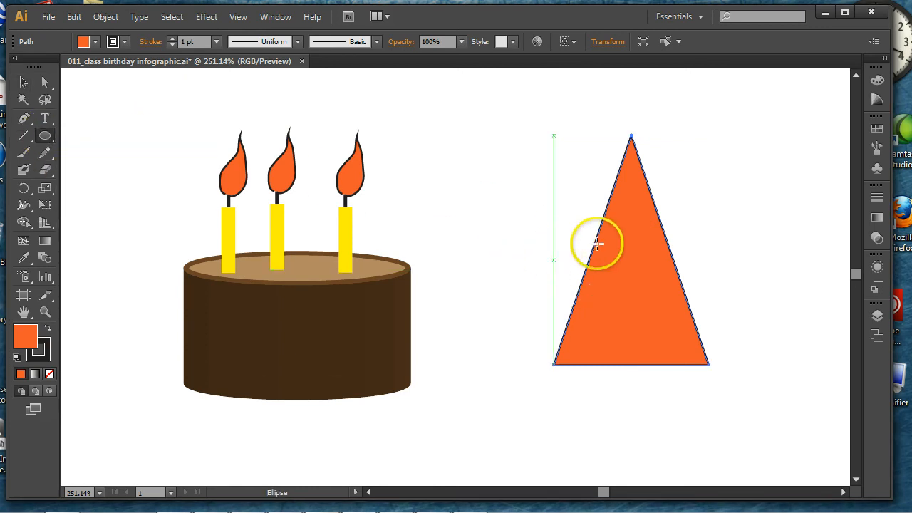
pyautogui.moveTo(615, 225); pyautogui.dragTo(633, 245)
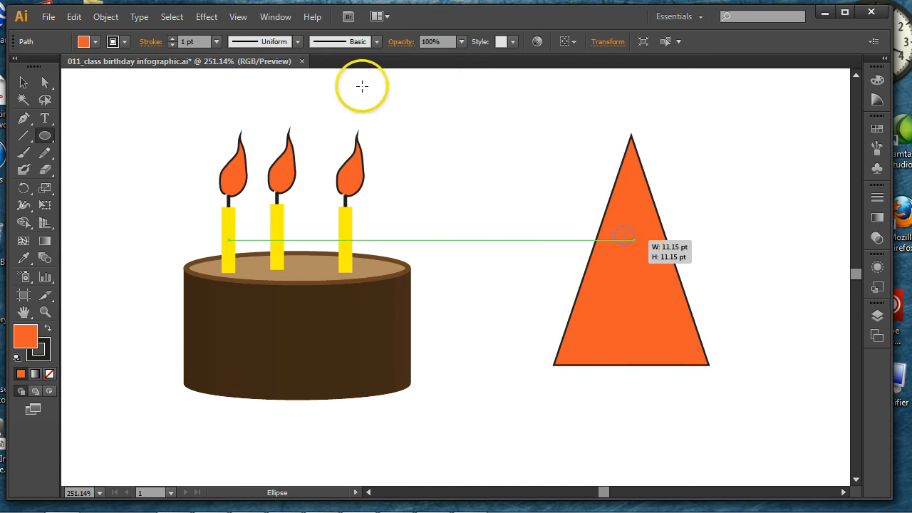
# - Fill the small circle with purple and set its stroke to 0 pt
pyautogui.click(93, 42)
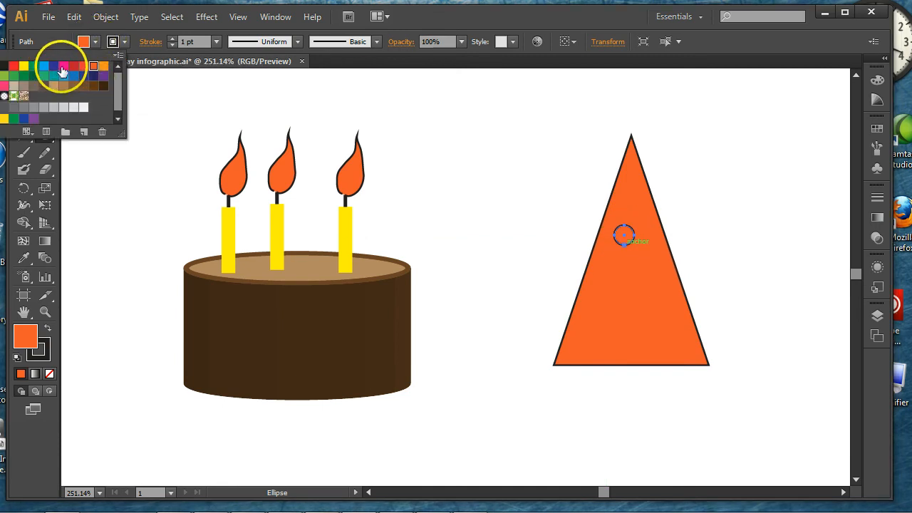
pyautogui.click(34, 118)
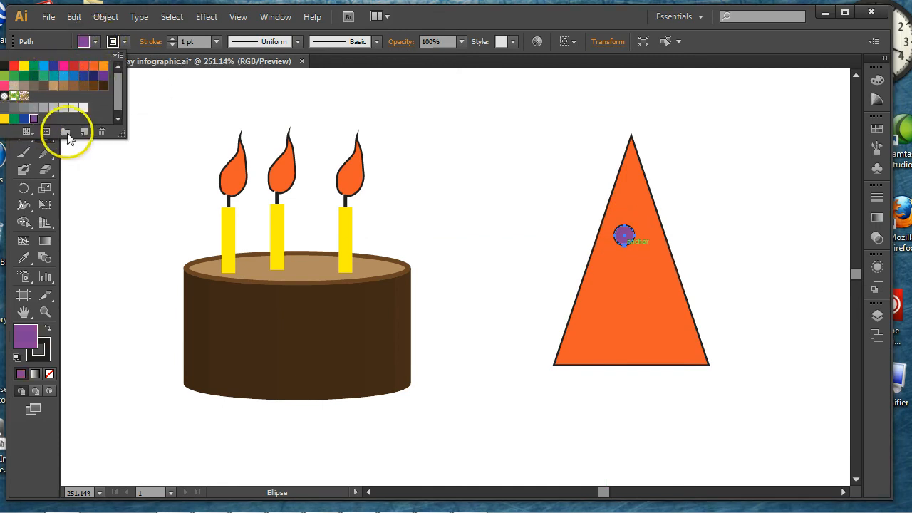
pyautogui.click(172, 45)
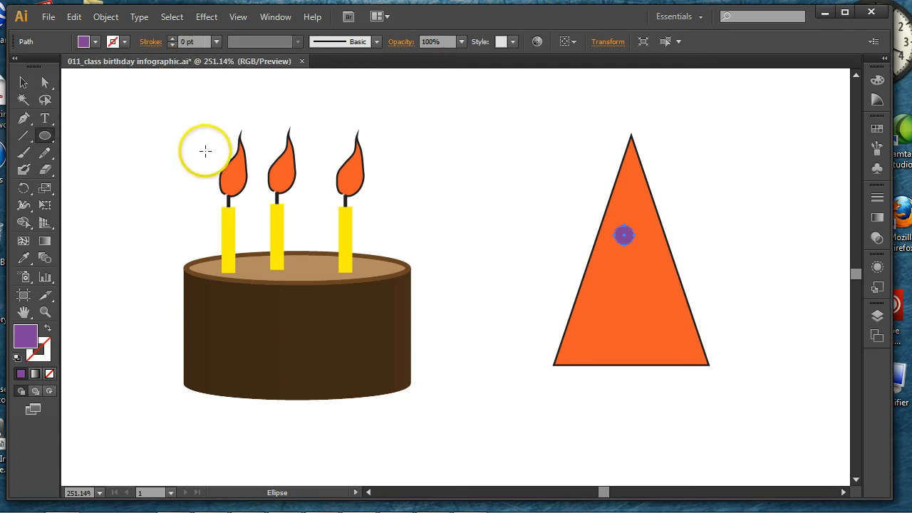
# - Duplicate the purple dot six times, scattering the copies from the tip to the base of the party hat
pyautogui.click(687, 248)
pyautogui.moveTo(626, 240); pyautogui.dragTo(610, 339)
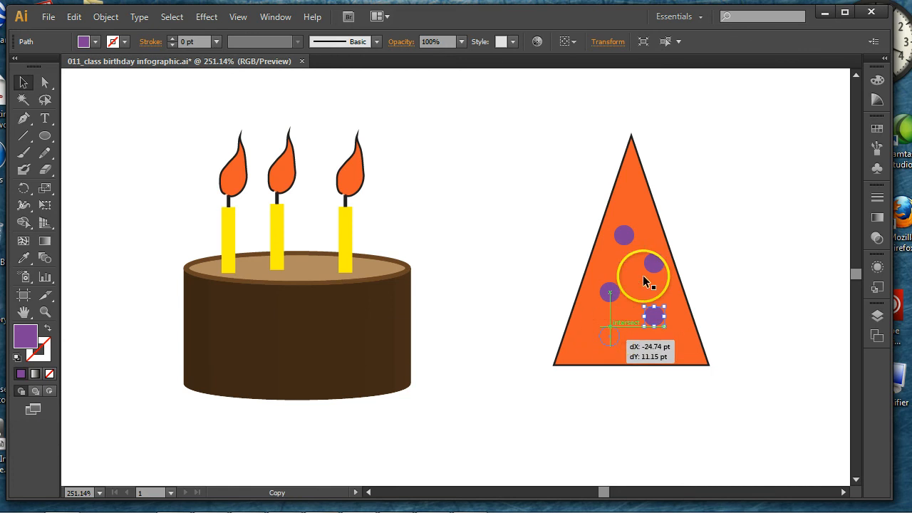
pyautogui.moveTo(613, 291); pyautogui.dragTo(637, 199)
pyautogui.moveTo(653, 320); pyautogui.dragTo(671, 346)
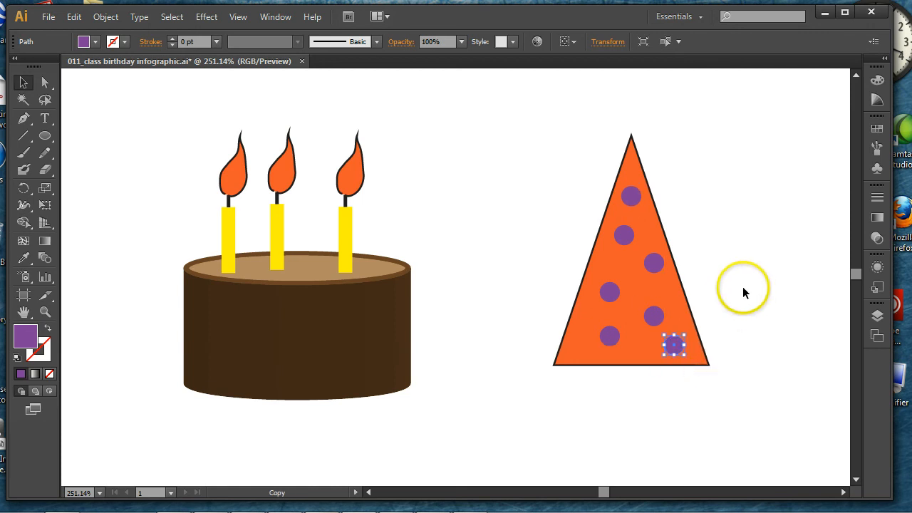
pyautogui.click(737, 284)
# - Group the orange triangle with all its purple dots and move the party hat left, closer to the cake
pyautogui.moveTo(512, 107); pyautogui.dragTo(754, 433)
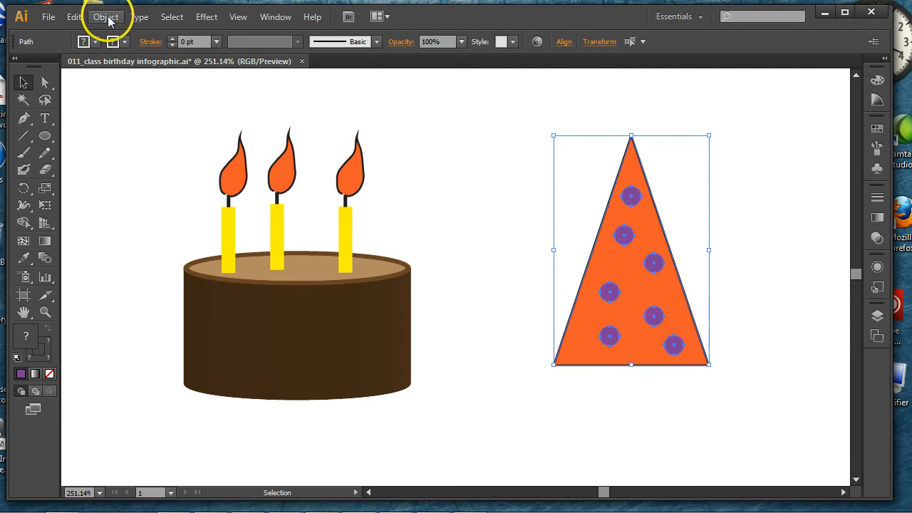
pyautogui.click(106, 16)
pyautogui.click(115, 69)
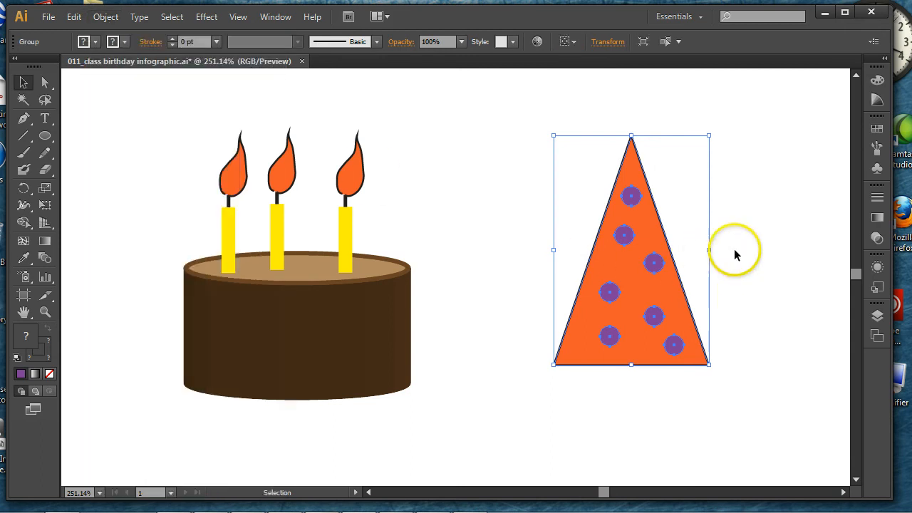
pyautogui.click(710, 306)
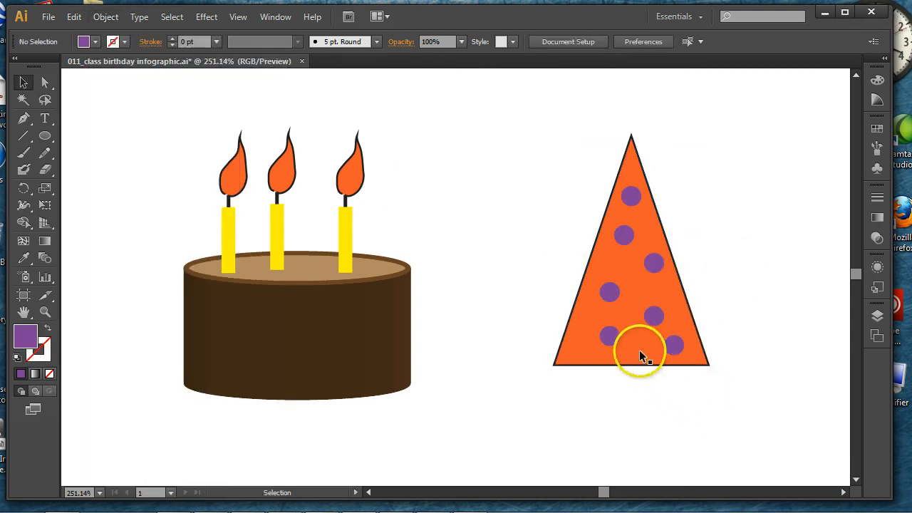
pyautogui.moveTo(639, 350); pyautogui.dragTo(549, 347)
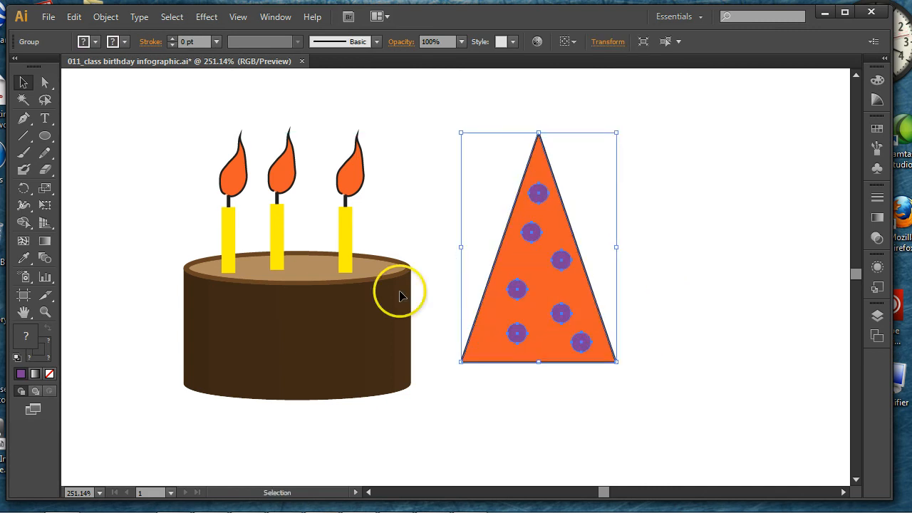
# - Draw a tall upright oval in the empty space to the right of the party hat
pyautogui.click(45, 136)
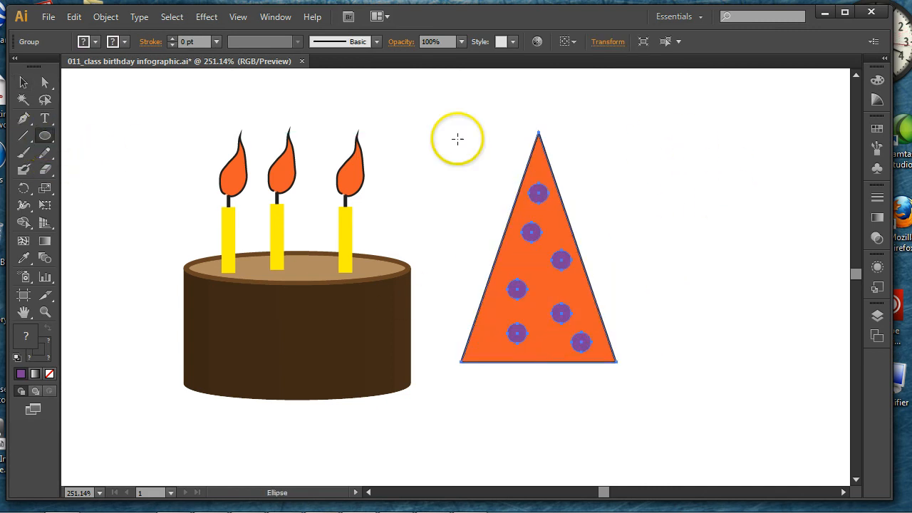
pyautogui.moveTo(694, 129)
pyautogui.mouseDown()
pyautogui.moveTo(778, 275)
pyautogui.moveTo(808, 290)
pyautogui.mouseUp()
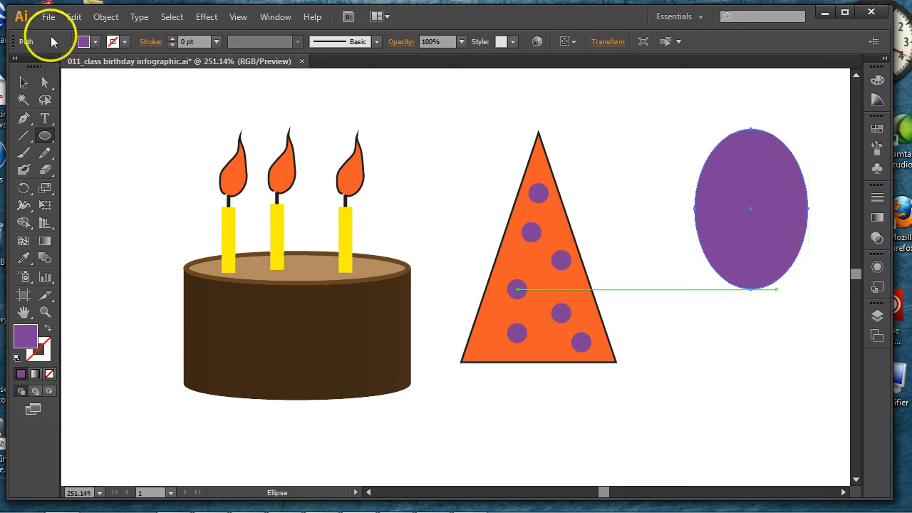
# - Paint a wavy purple string hanging from the oval's base and two wavy yellow stripes across the oval
pyautogui.click(28, 151)
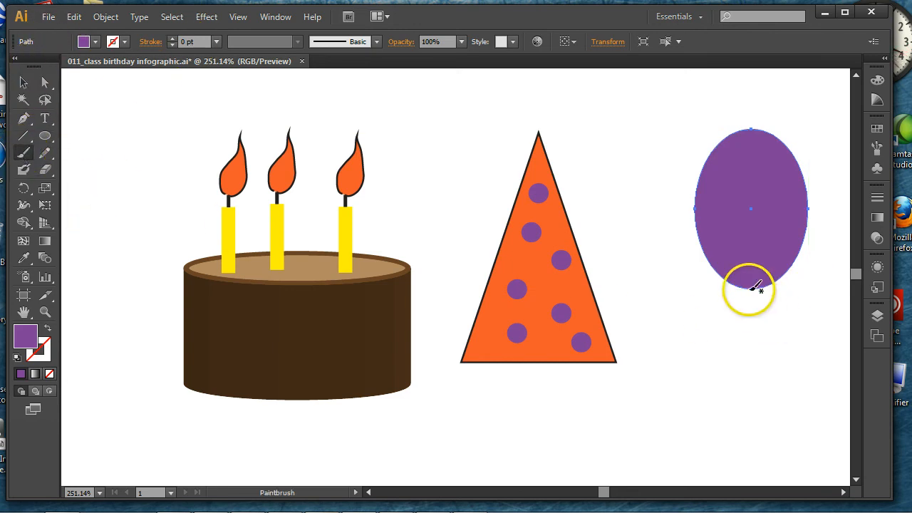
pyautogui.moveTo(751, 287)
pyautogui.mouseDown()
pyautogui.moveTo(756, 341)
pyautogui.moveTo(742, 369)
pyautogui.moveTo(746, 411)
pyautogui.mouseUp()
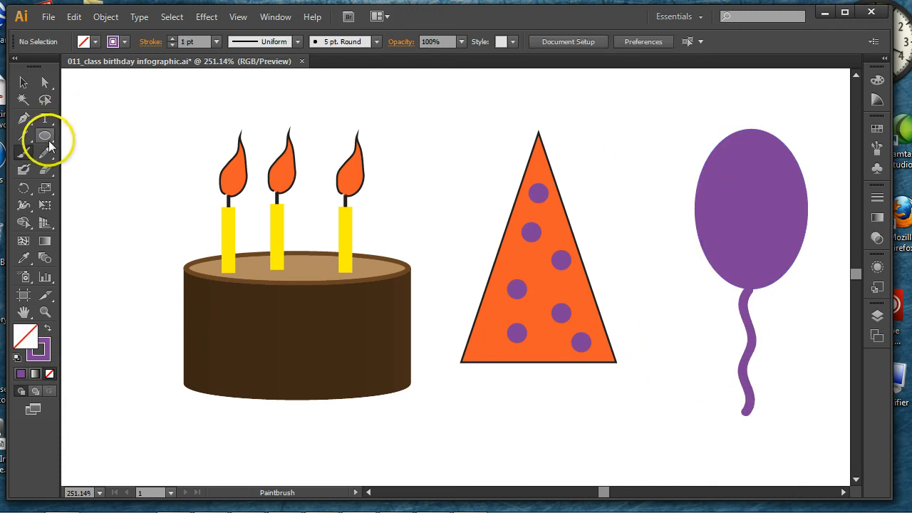
pyautogui.click(124, 42)
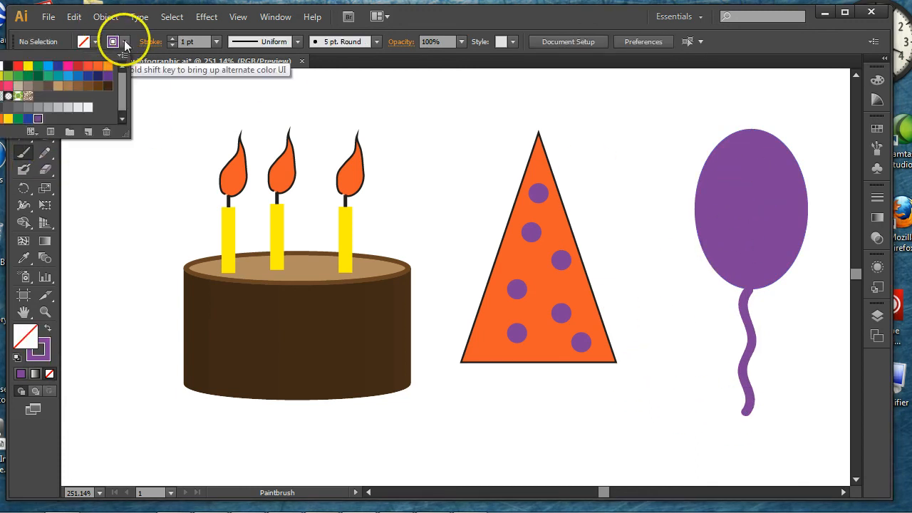
pyautogui.click(125, 41)
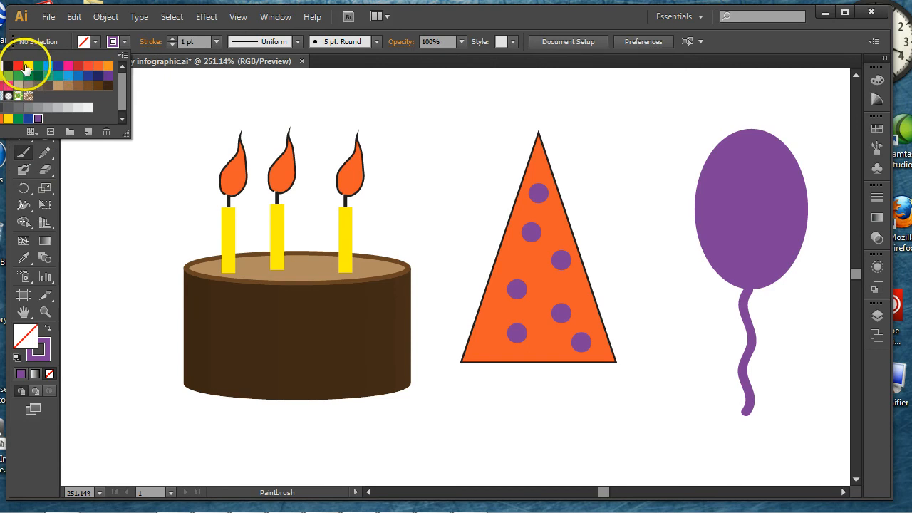
pyautogui.click(26, 68)
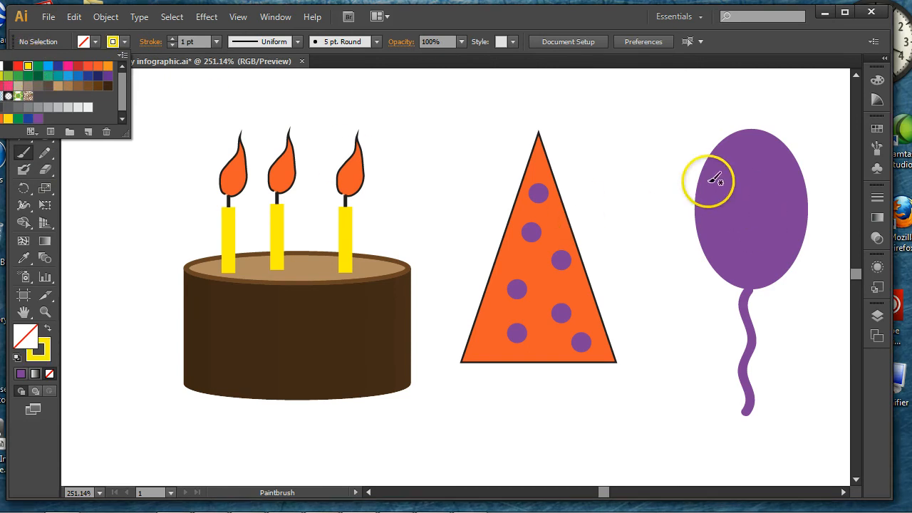
pyautogui.moveTo(699, 186); pyautogui.dragTo(802, 181)
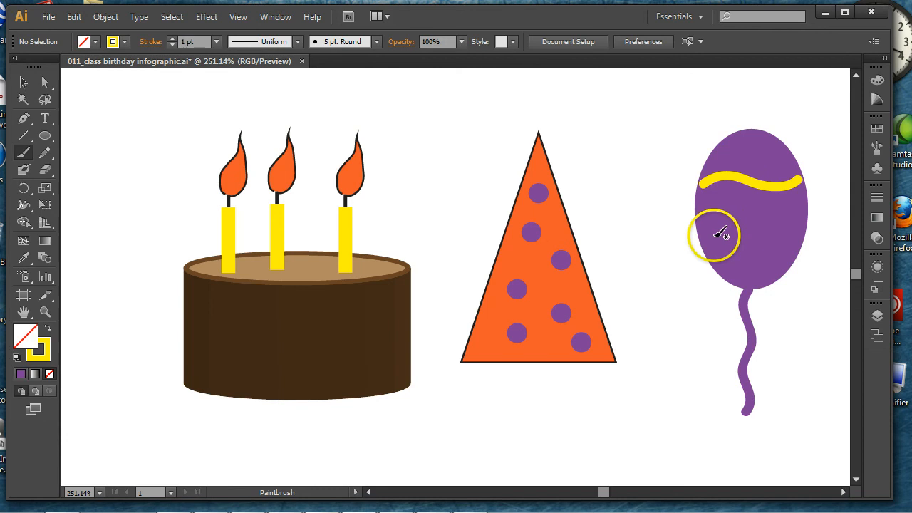
pyautogui.moveTo(721, 234)
pyautogui.mouseDown()
pyautogui.moveTo(755, 223)
pyautogui.moveTo(795, 235)
pyautogui.mouseUp()
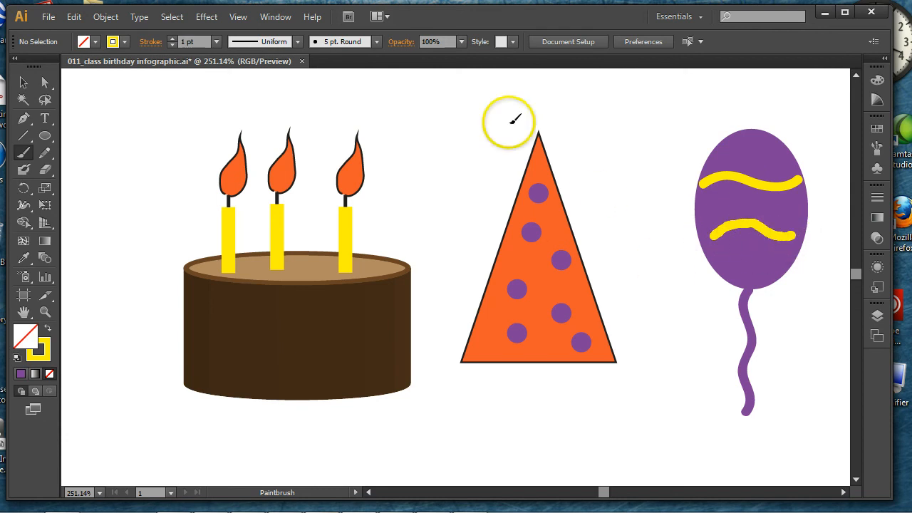
# - Group the purple oval, its yellow stripes and the string into one balloon object
pyautogui.click(23, 82)
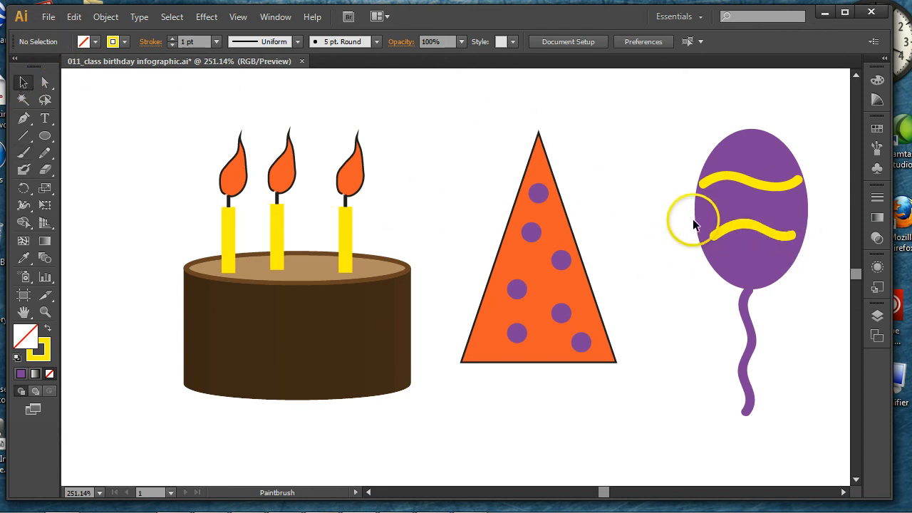
pyautogui.moveTo(670, 139); pyautogui.dragTo(823, 364)
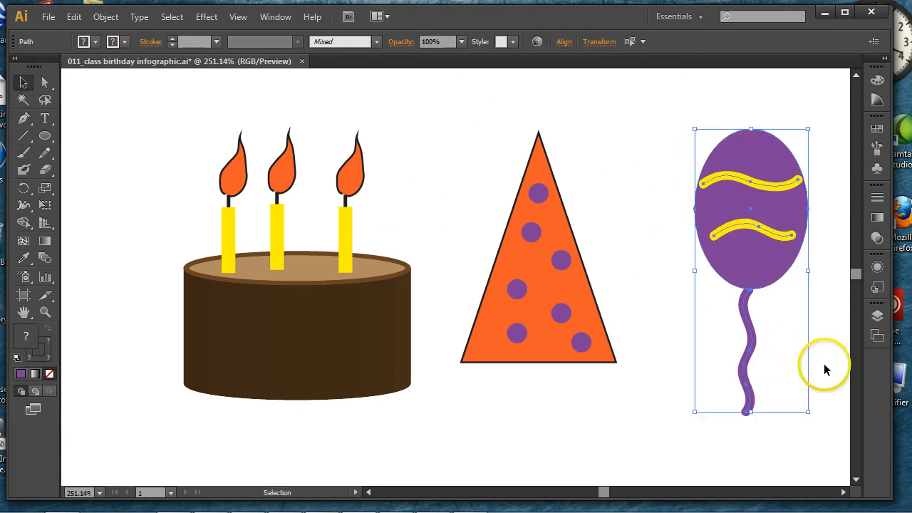
pyautogui.press('a')
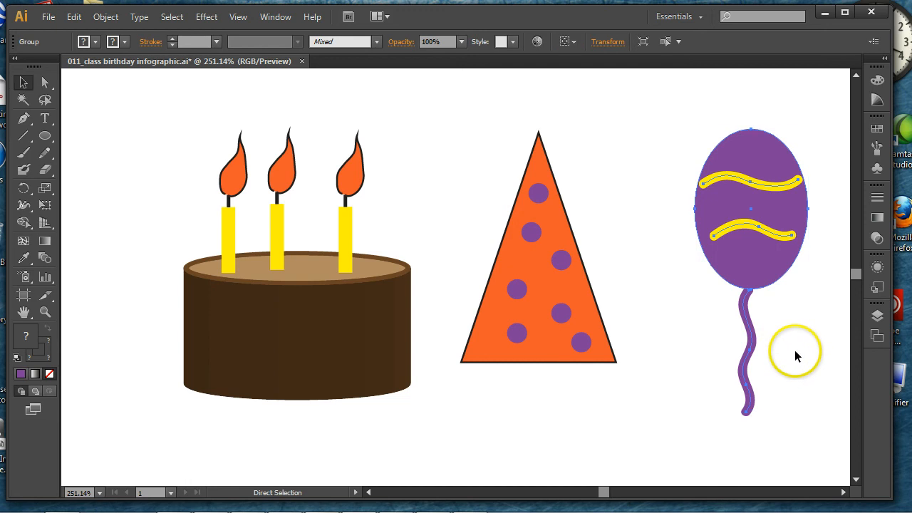
pyautogui.press('v')
pyautogui.click(662, 287)
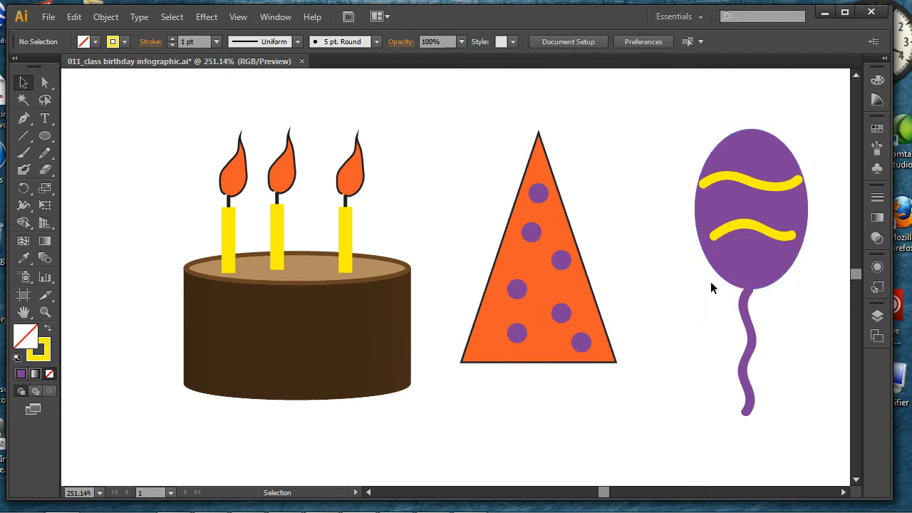
# - Delete the cake and the balloon, and move the party hat off the artboard beside the data list
pyautogui.hotkey('ctrl', '1')
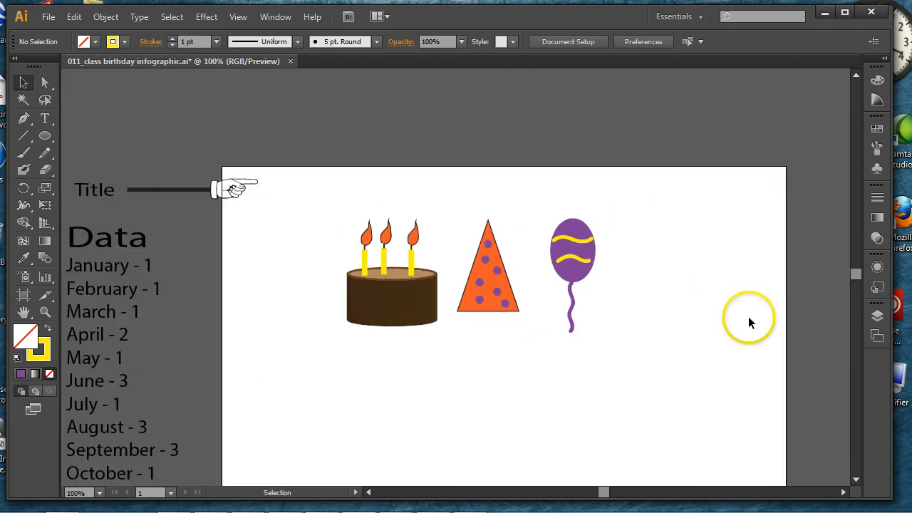
pyautogui.moveTo(696, 403); pyautogui.dragTo(661, 300)
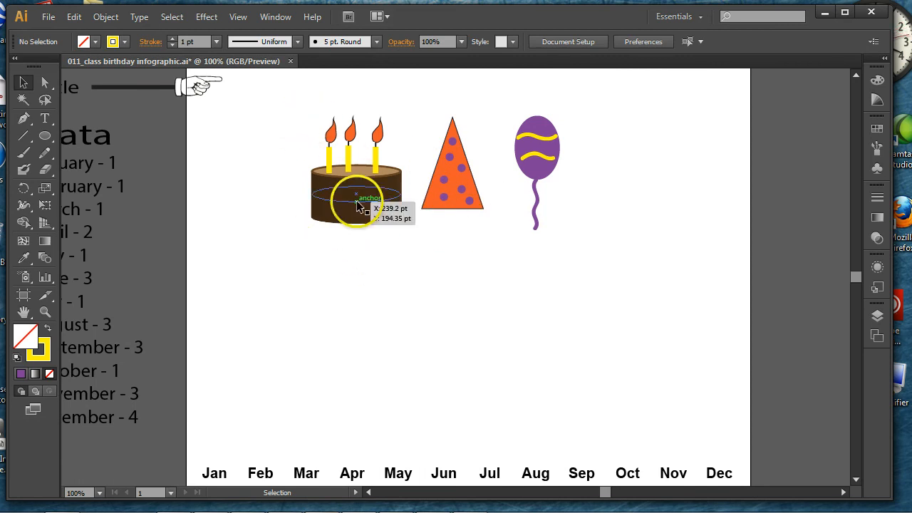
pyautogui.moveTo(357, 200); pyautogui.dragTo(352, 200)
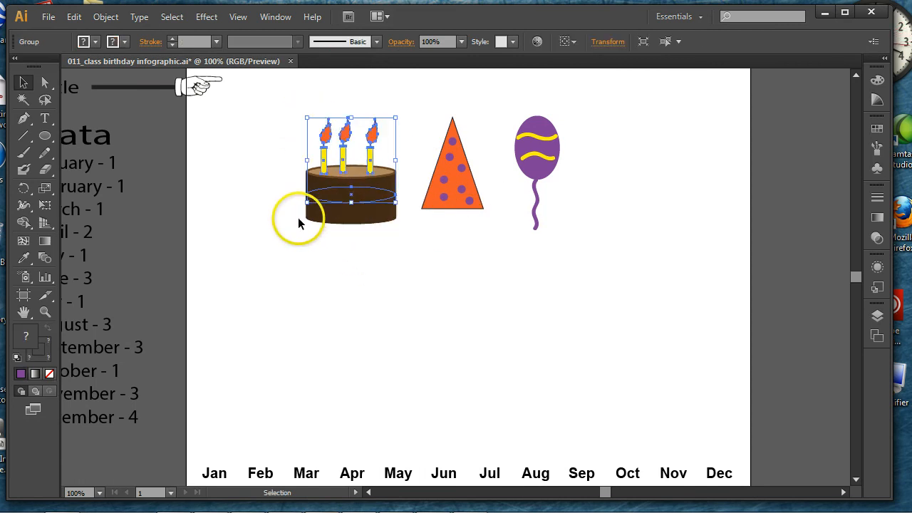
pyautogui.press('Delete')
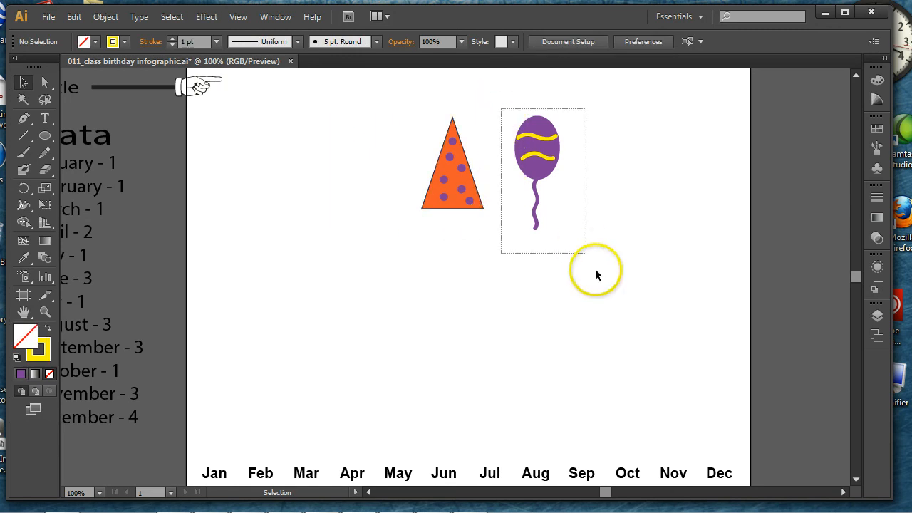
pyautogui.moveTo(595, 269); pyautogui.dragTo(595, 269)
pyautogui.press('Delete')
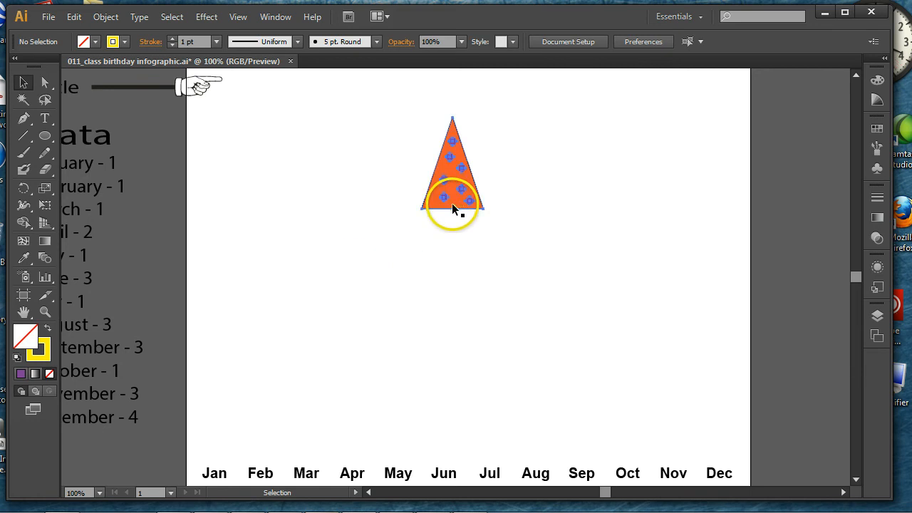
pyautogui.moveTo(452, 203); pyautogui.dragTo(148, 303)
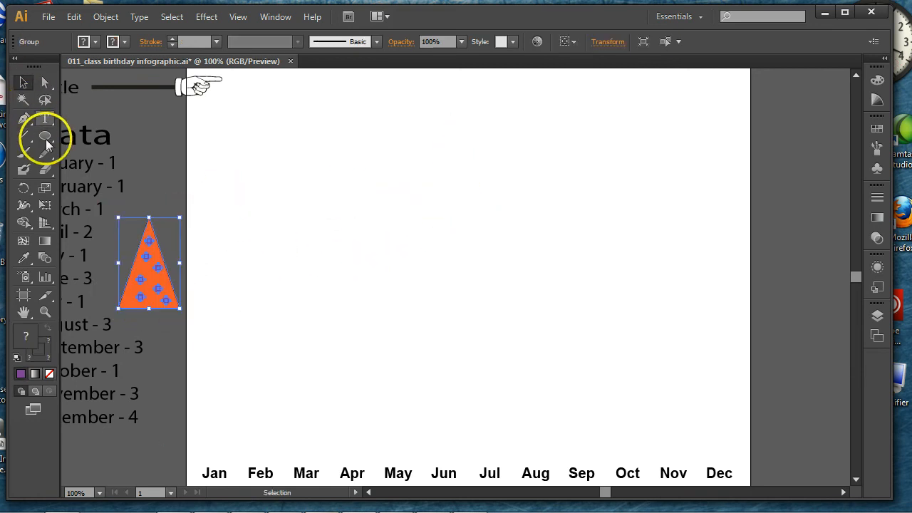
# - Draw a rectangle covering the whole artboard
pyautogui.moveTo(45, 135); pyautogui.dragTo(86, 134)
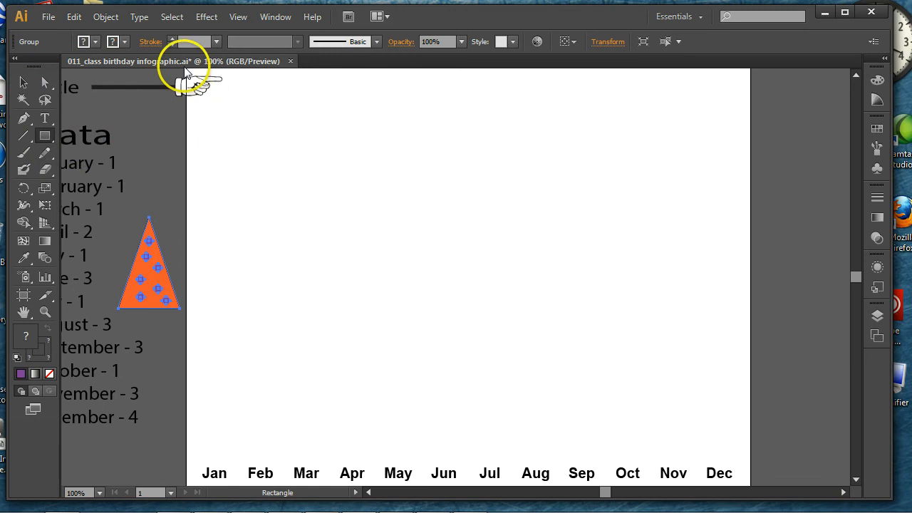
pyautogui.moveTo(187, 70); pyautogui.dragTo(753, 397)
pyautogui.click(23, 82)
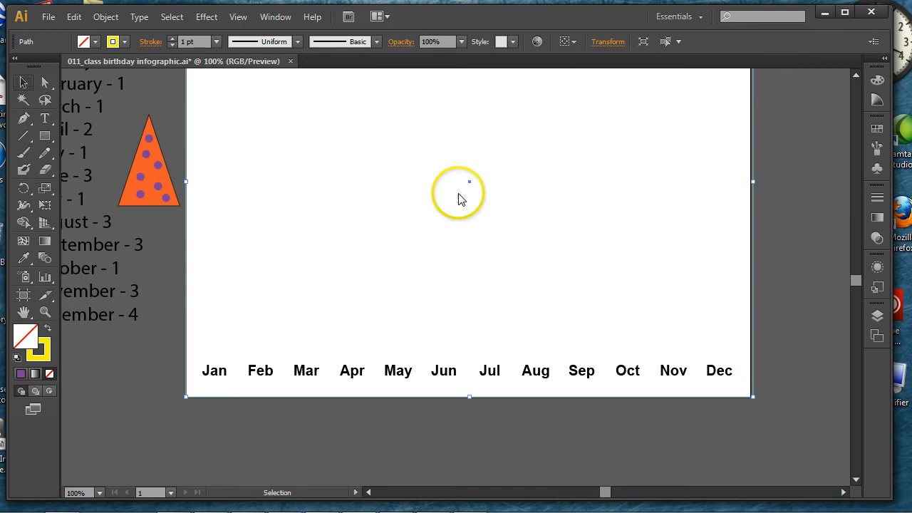
# - Try to fill the artboard-sized rectangle with purple
pyautogui.click(459, 199)
pyautogui.rightClick(460, 195)
pyautogui.click(470, 201)
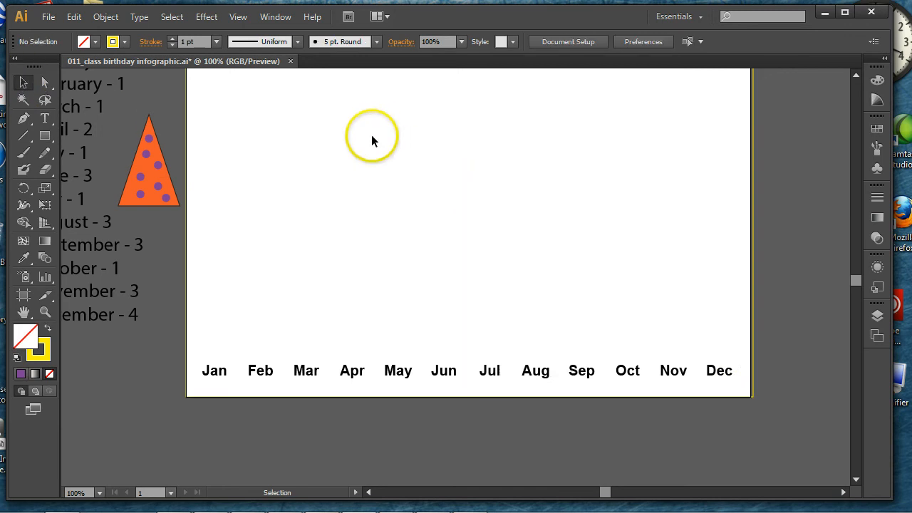
pyautogui.click(94, 43)
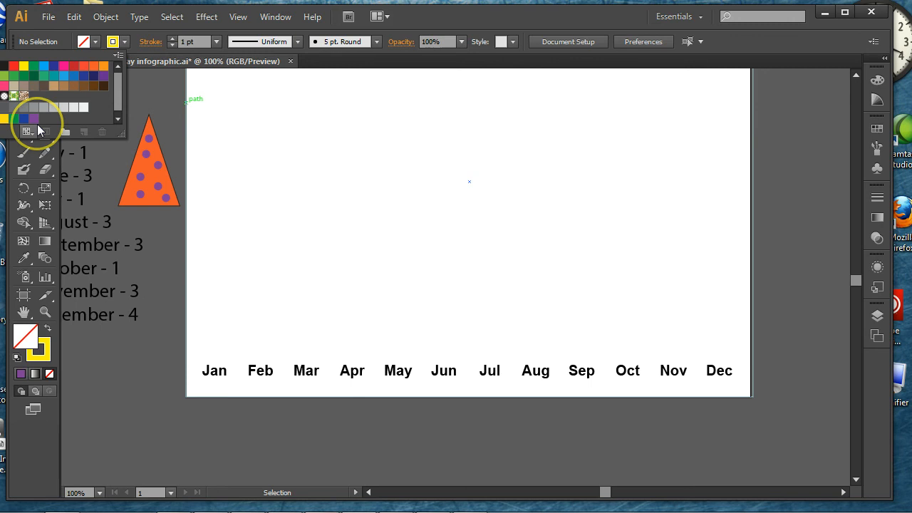
pyautogui.click(33, 118)
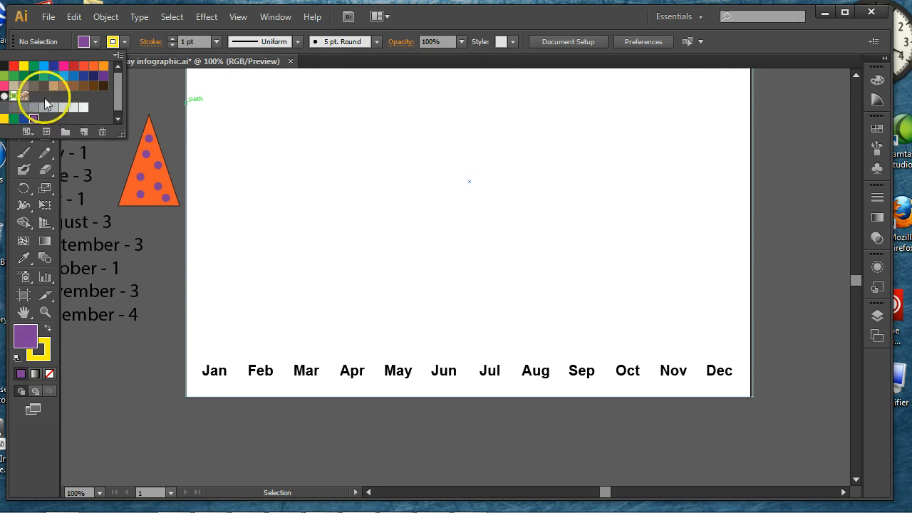
pyautogui.click(350, 166)
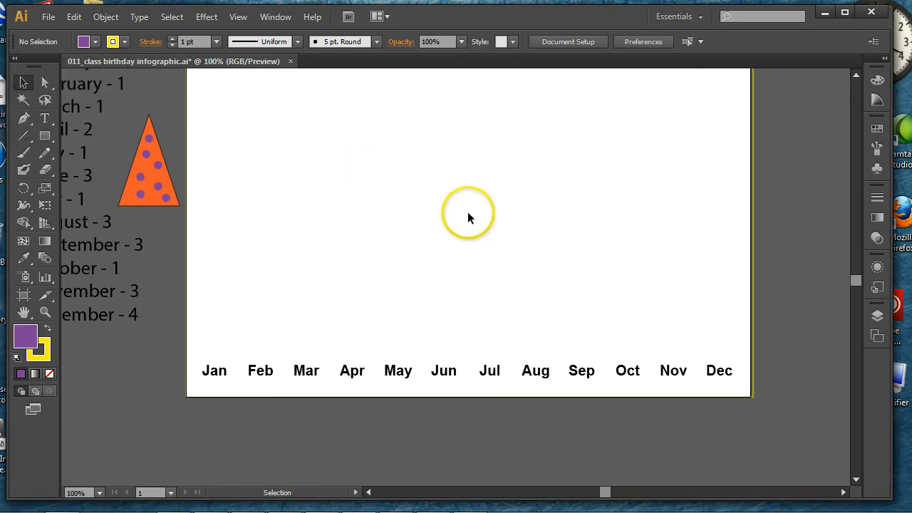
pyautogui.moveTo(468, 213); pyautogui.dragTo(498, 295)
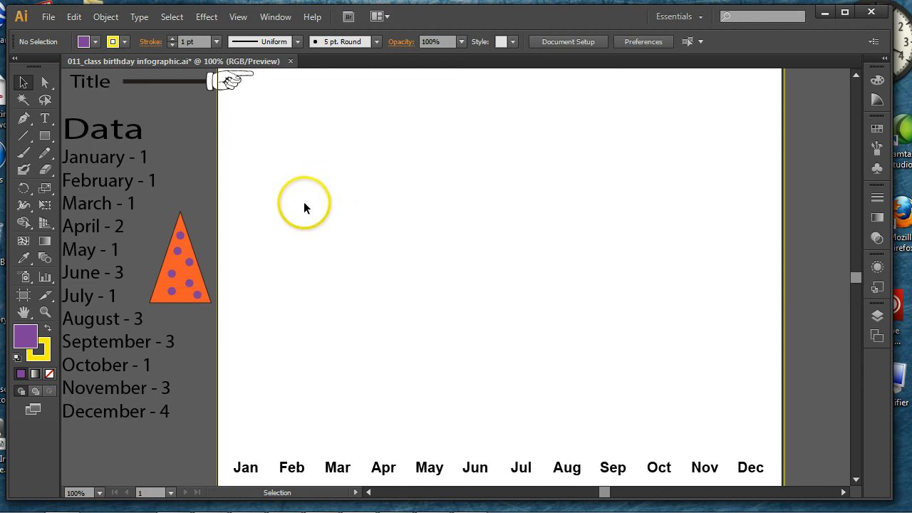
# - Fill the artboard-sized rectangle with purple and set its stroke to 0 pt
pyautogui.click(214, 155)
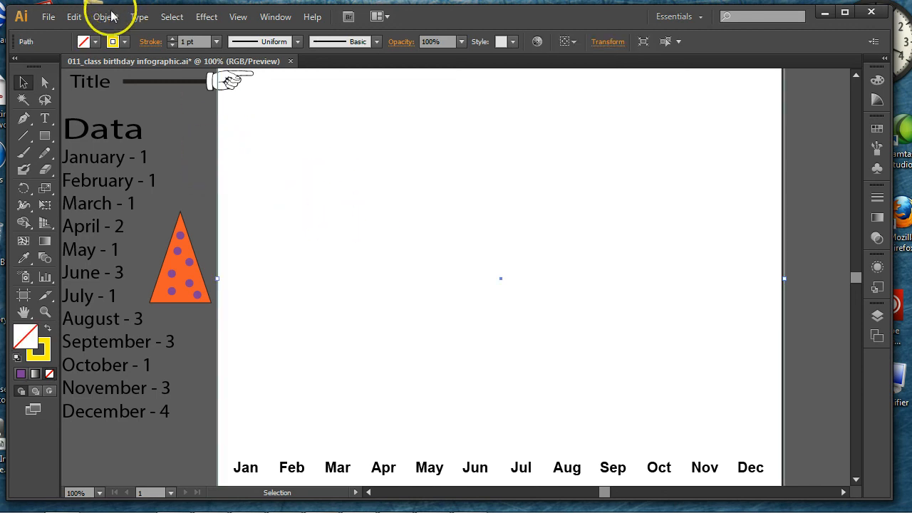
pyautogui.click(88, 42)
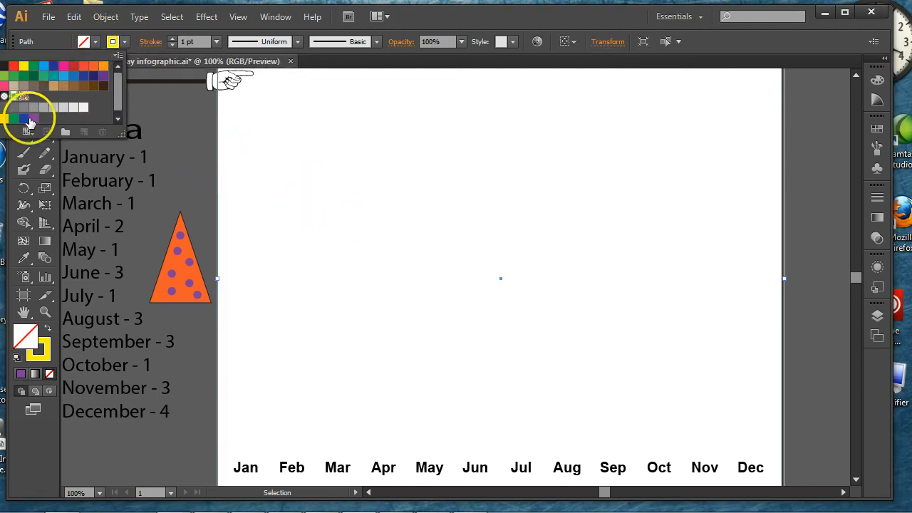
pyautogui.click(32, 121)
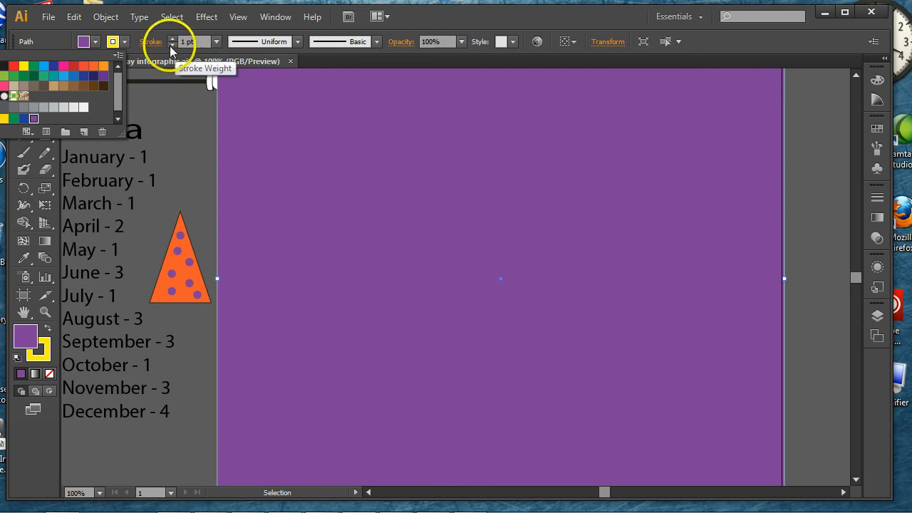
pyautogui.click(169, 46)
# - Send the purple background rectangle to the back, behind the month labels
pyautogui.rightClick(369, 186)
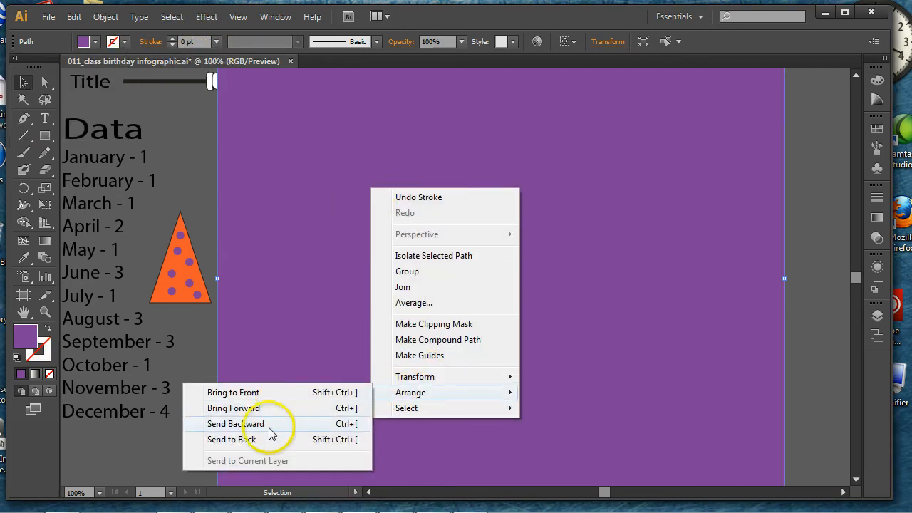
pyautogui.click(249, 440)
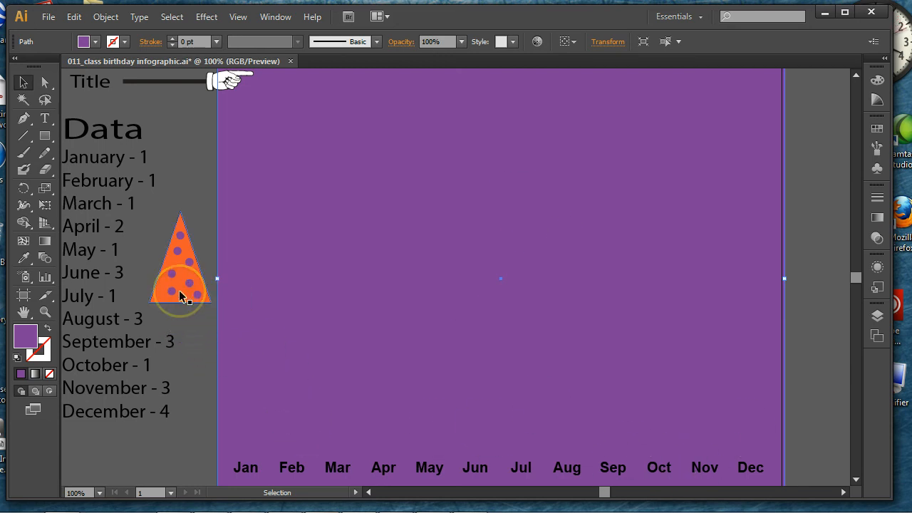
# - Shrink the party hat proportionally to about the width of a month label and place it directly above Jan
pyautogui.moveTo(179, 288); pyautogui.dragTo(310, 368)
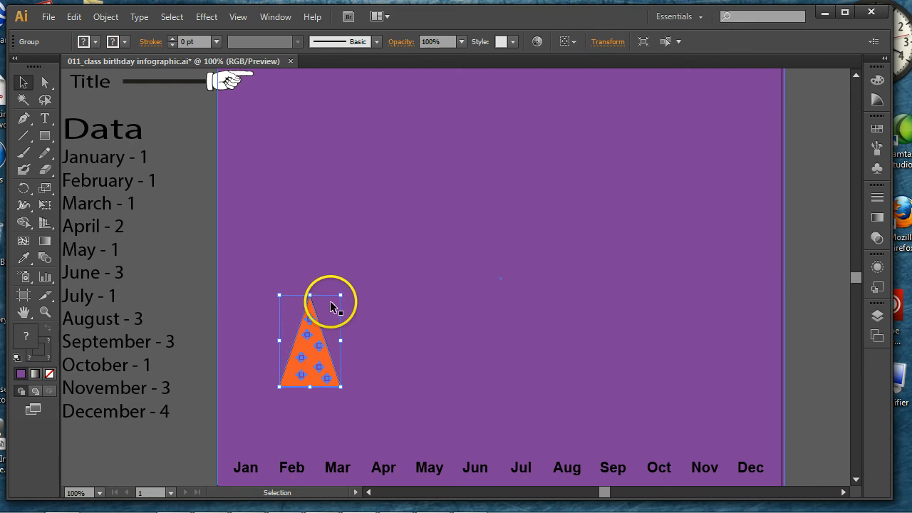
pyautogui.moveTo(342, 295); pyautogui.dragTo(336, 315)
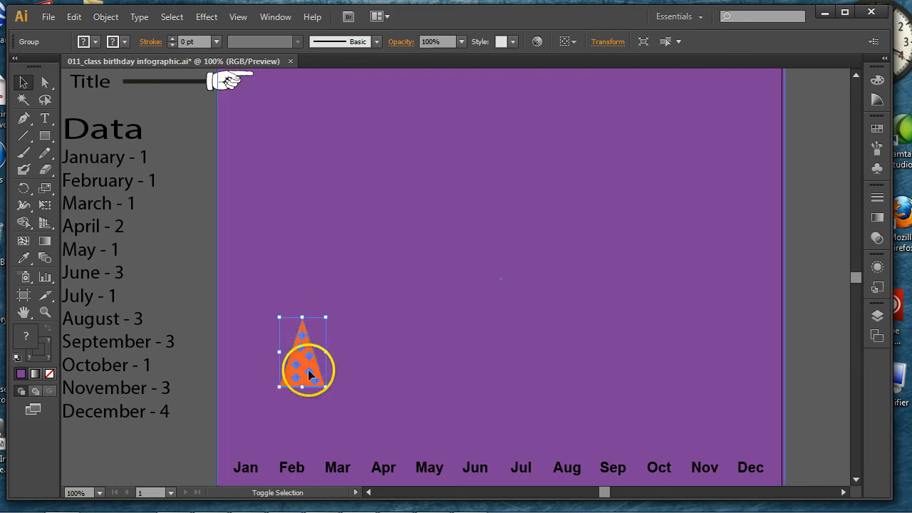
pyautogui.moveTo(307, 369); pyautogui.dragTo(256, 427)
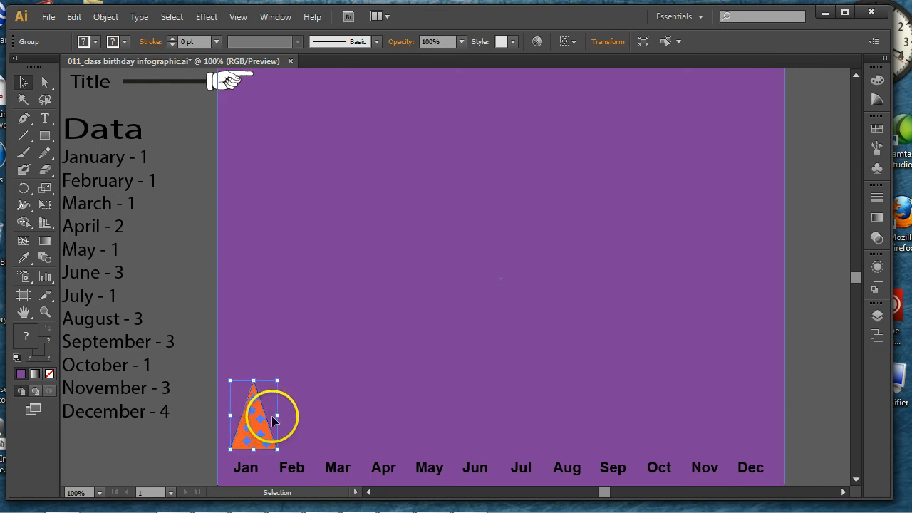
pyautogui.moveTo(279, 383); pyautogui.dragTo(265, 396)
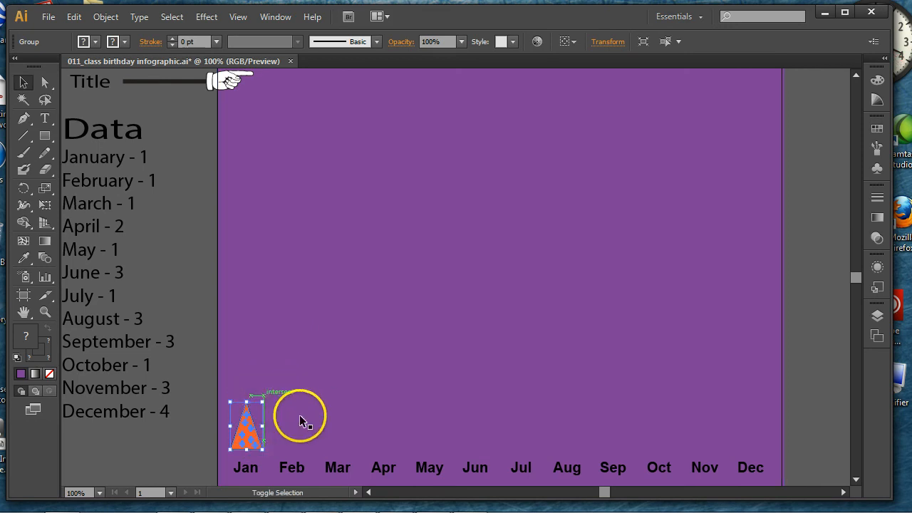
pyautogui.click(188, 299)
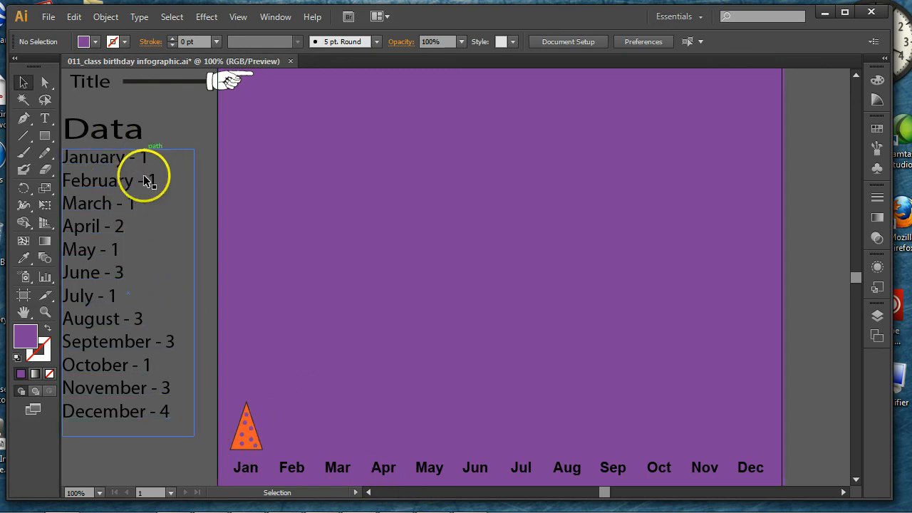
# - Duplicate the party hat to place one above Feb, Mar and May, two stacked above Apr and three above Jun
pyautogui.moveTo(254, 438)
pyautogui.mouseDown()
pyautogui.moveTo(305, 442)
pyautogui.moveTo(253, 435)
pyautogui.mouseUp()
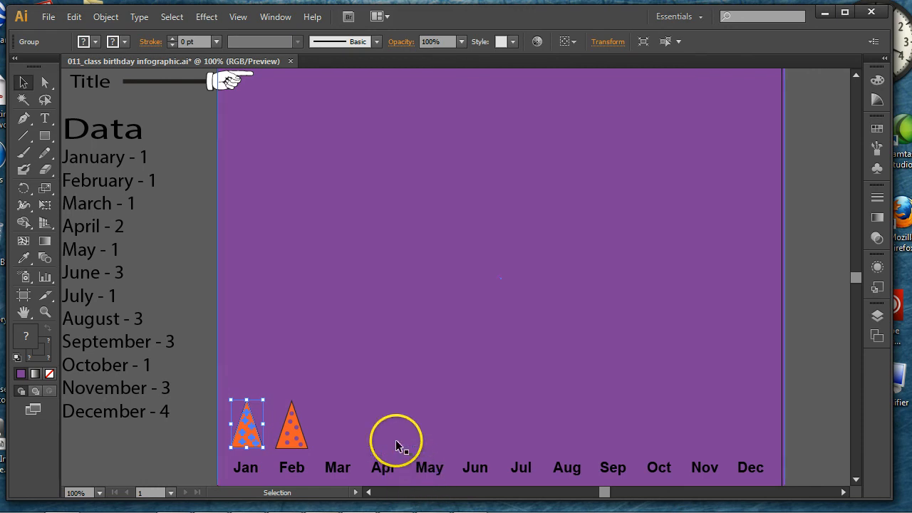
pyautogui.click(295, 433)
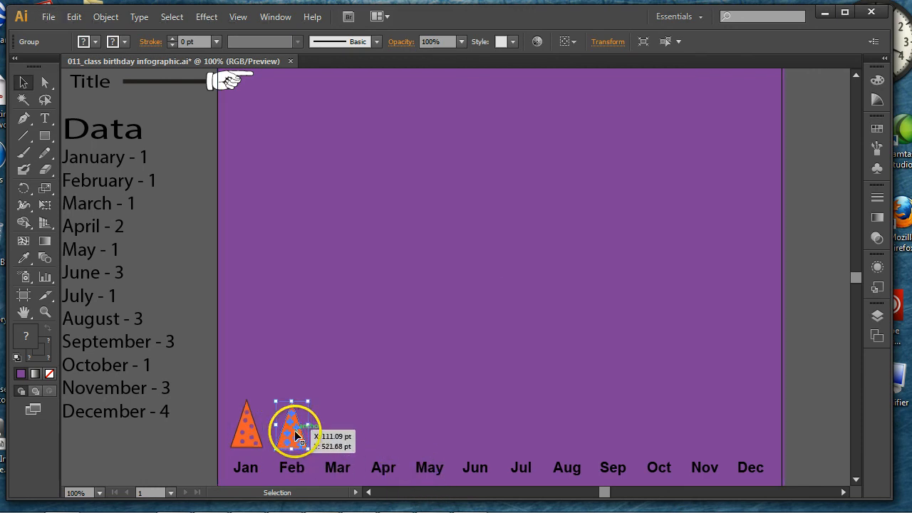
pyautogui.moveTo(298, 436); pyautogui.dragTo(340, 436)
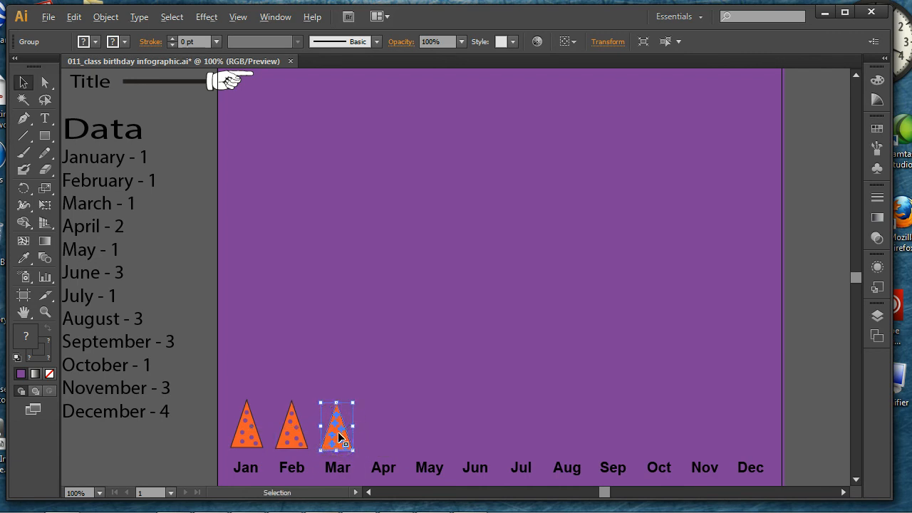
pyautogui.moveTo(341, 436); pyautogui.dragTo(384, 370)
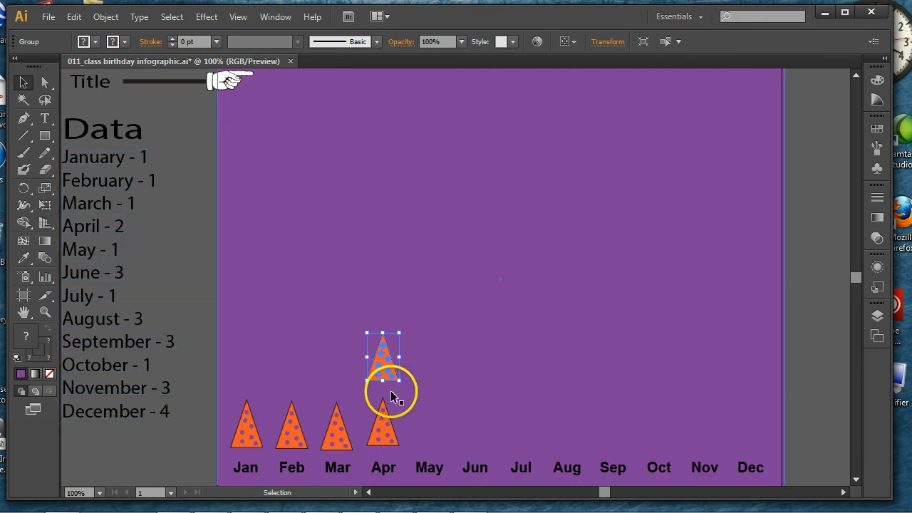
pyautogui.moveTo(378, 371); pyautogui.dragTo(434, 442)
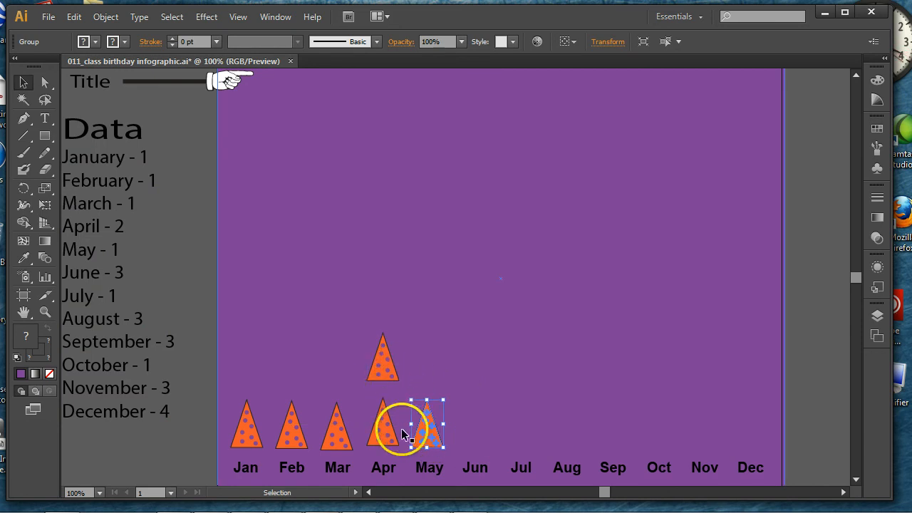
pyautogui.moveTo(426, 433); pyautogui.dragTo(472, 309)
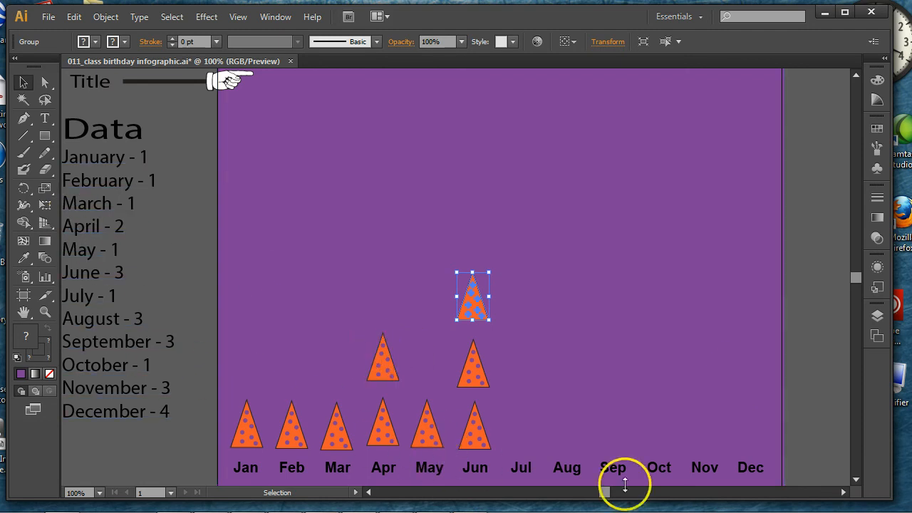
# - Draw a vertical divider line between Jan and Feb, reaching nearly the artboard's full height, with a 9 pt yellow stroke
pyautogui.click(23, 137)
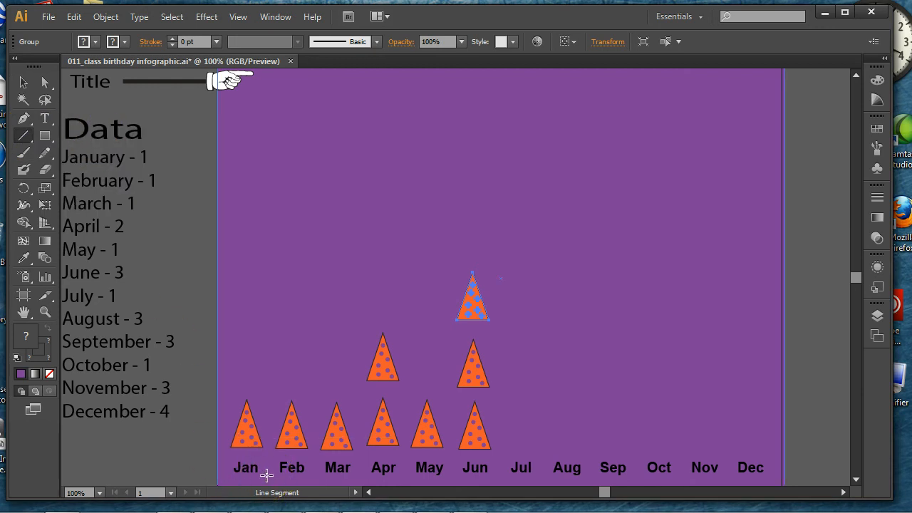
pyautogui.moveTo(266, 476)
pyautogui.mouseDown()
pyautogui.moveTo(261, 419)
pyautogui.moveTo(281, 266)
pyautogui.moveTo(275, 92)
pyautogui.moveTo(261, 289)
pyautogui.moveTo(261, 251)
pyautogui.mouseUp()
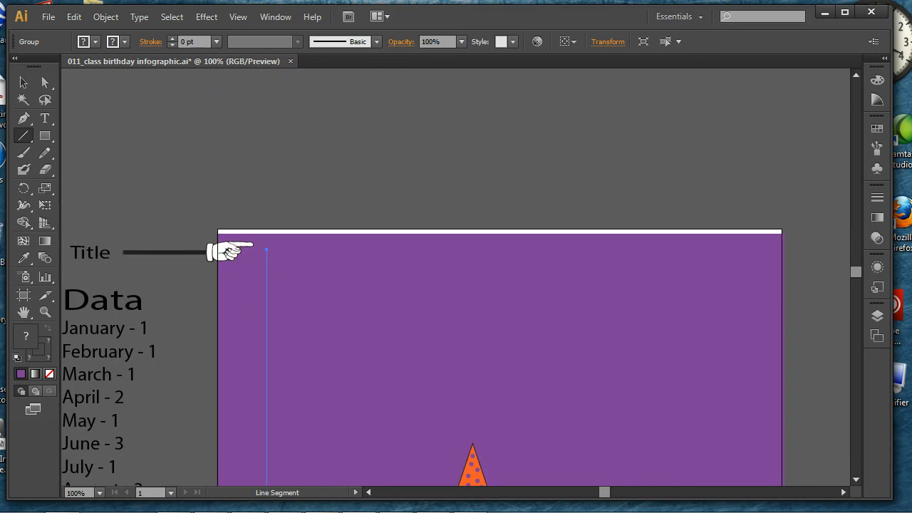
pyautogui.click(174, 40)
pyautogui.click(174, 39)
pyautogui.click(174, 39)
pyautogui.click(175, 40)
pyautogui.click(175, 39)
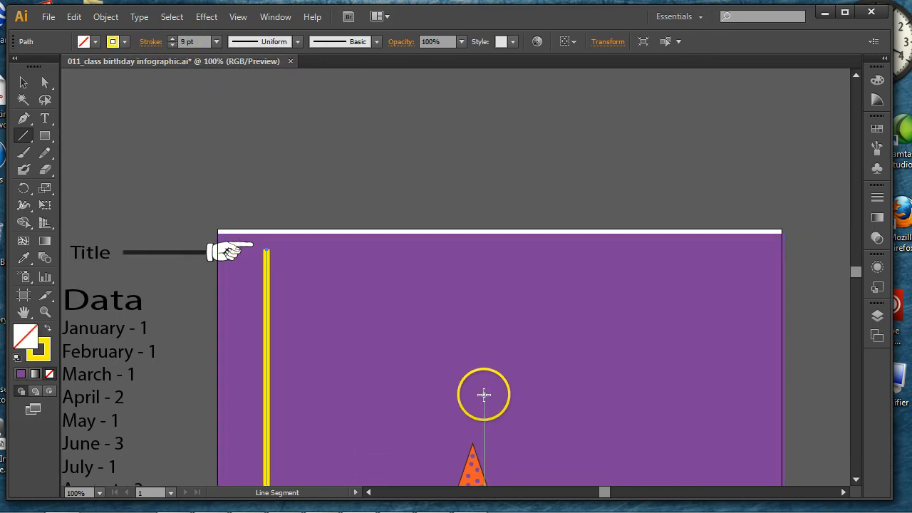
pyautogui.hotkey('ctrl', '0')
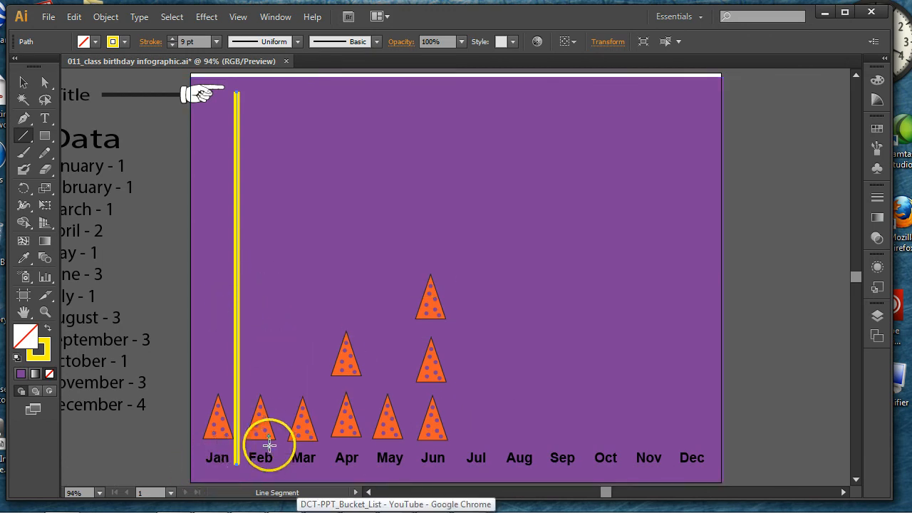
# - Duplicate the yellow divider line after Feb, Mar and Apr, and adjust the lines vertically so their tops roughly line up
pyautogui.click(23, 83)
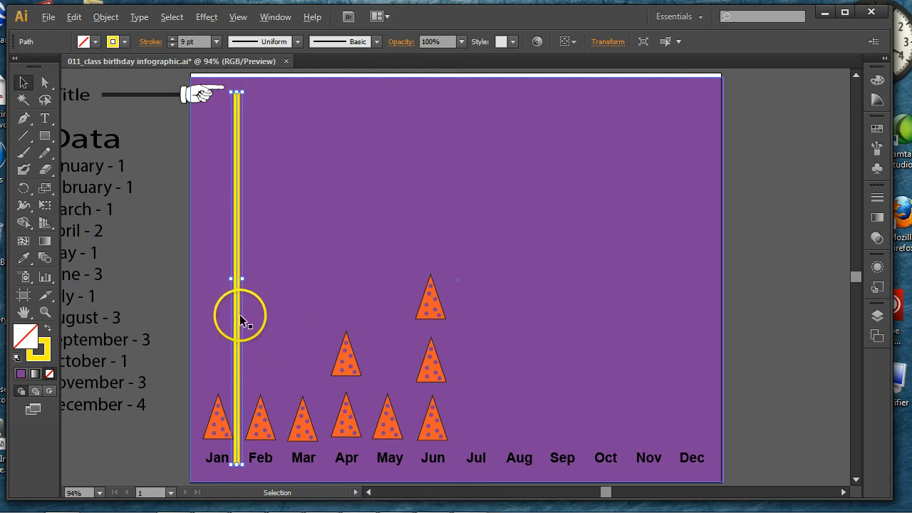
pyautogui.moveTo(241, 321); pyautogui.dragTo(366, 325)
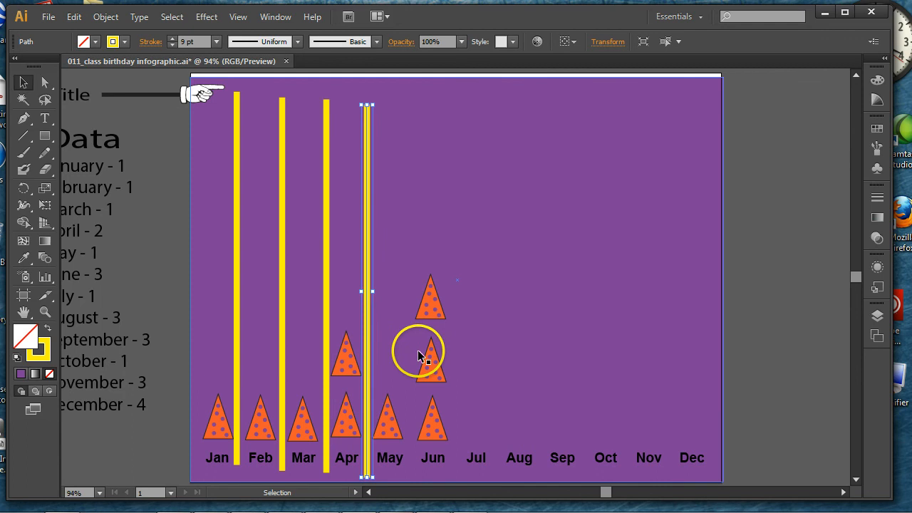
pyautogui.click(282, 341)
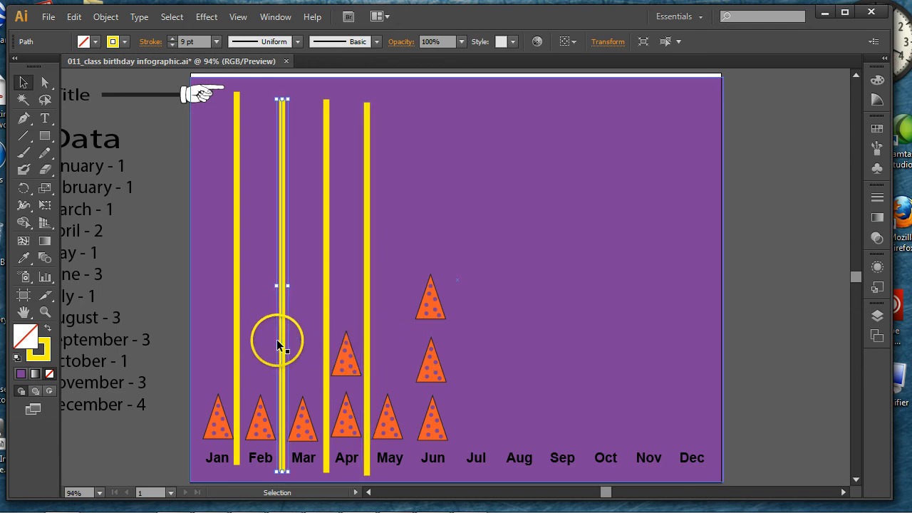
pyautogui.click(238, 315)
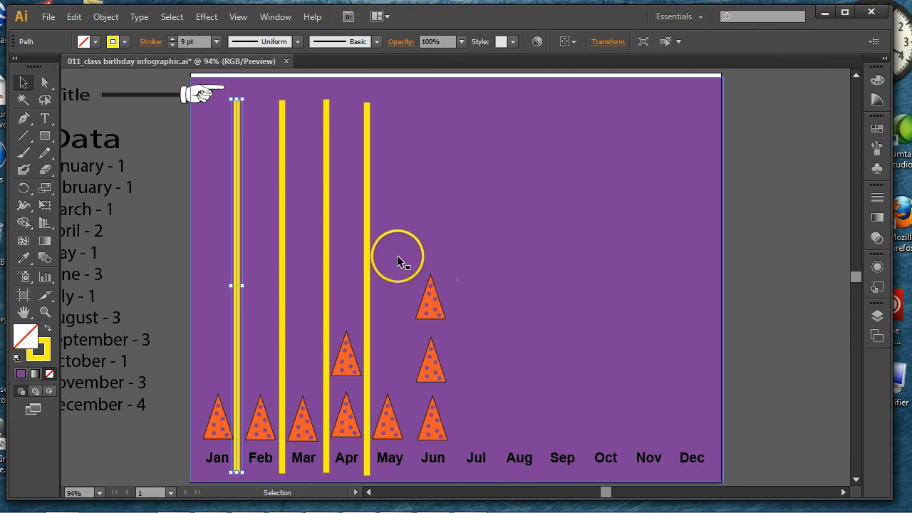
pyautogui.moveTo(559, 181)
pyautogui.mouseDown()
pyautogui.moveTo(560, 172)
pyautogui.moveTo(561, 189)
pyautogui.mouseUp()
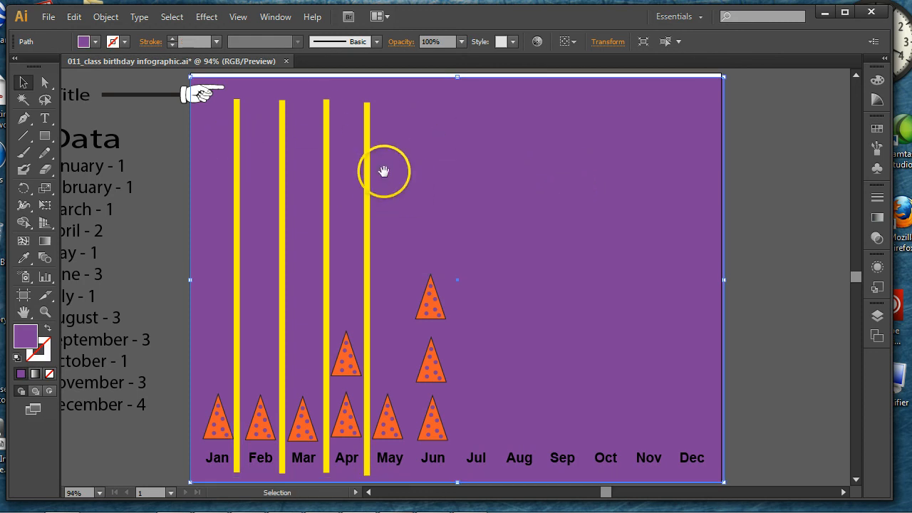
# - Add the title text "Class Birthdays" on the empty canvas beside the artboard and scale it up to about 75 pt
pyautogui.moveTo(383, 171); pyautogui.dragTo(415, 185)
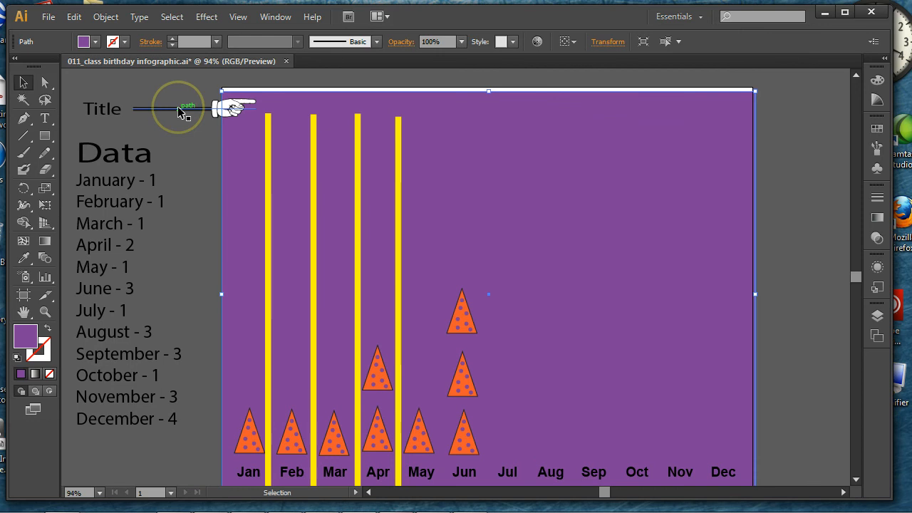
pyautogui.moveTo(576, 184); pyautogui.dragTo(534, 182)
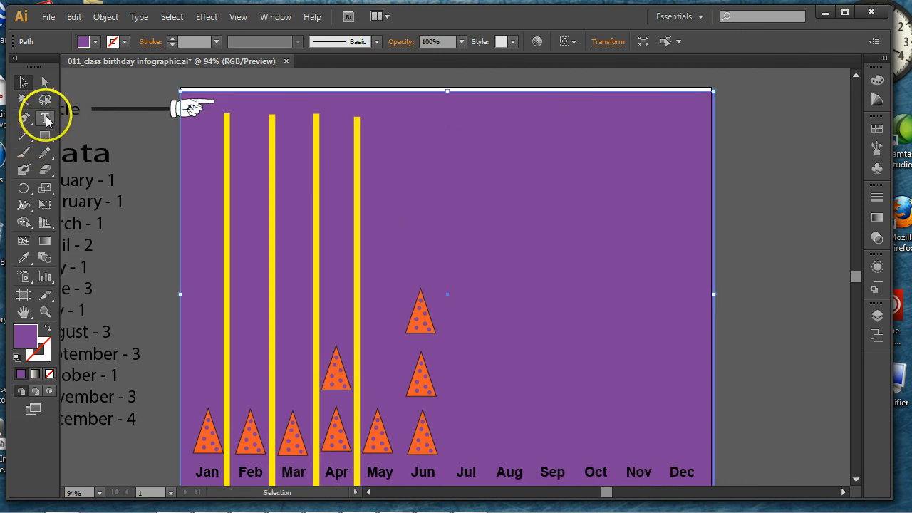
pyautogui.moveTo(744, 272); pyautogui.dragTo(414, 260)
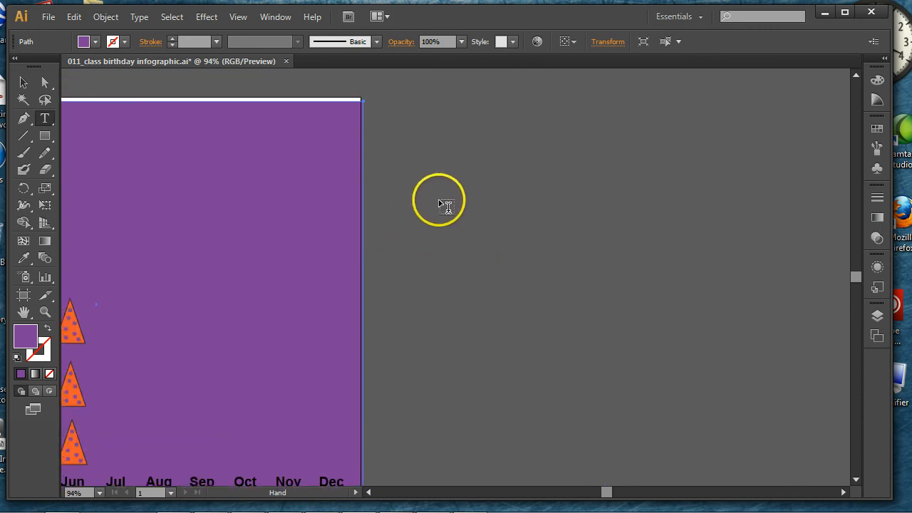
pyautogui.click(447, 175)
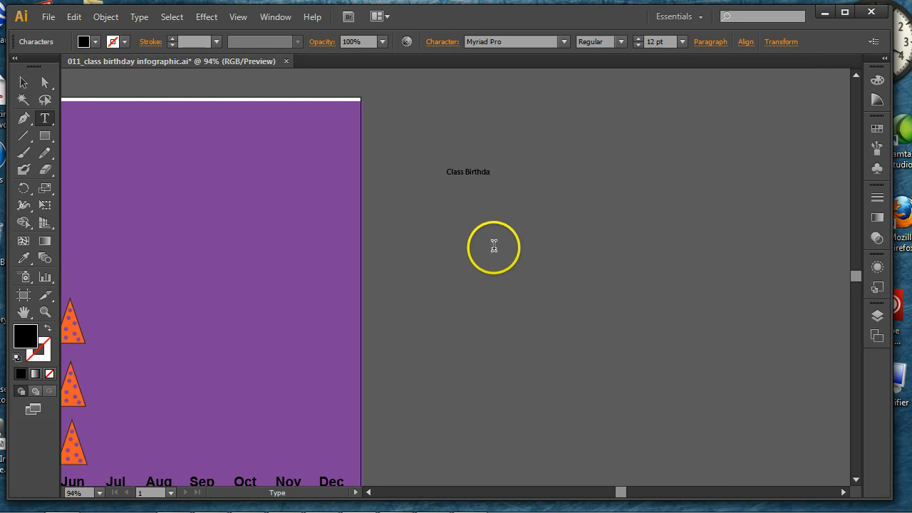
pyautogui.click(23, 82)
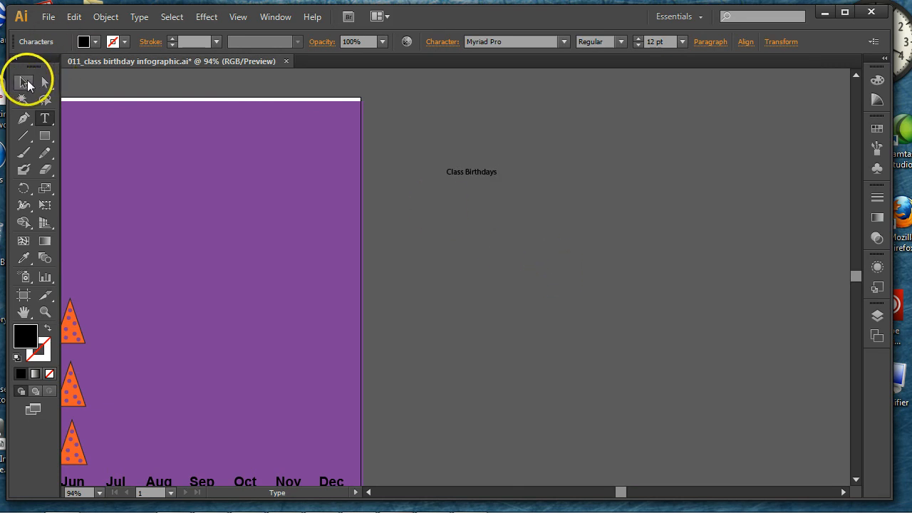
pyautogui.moveTo(496, 178); pyautogui.dragTo(695, 239)
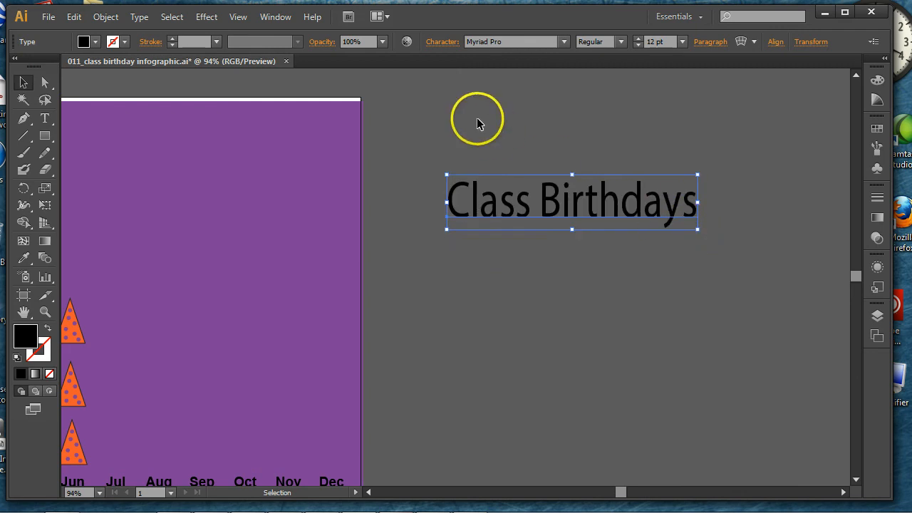
# - Set the title's font to Rockwell Bold
pyautogui.click(563, 42)
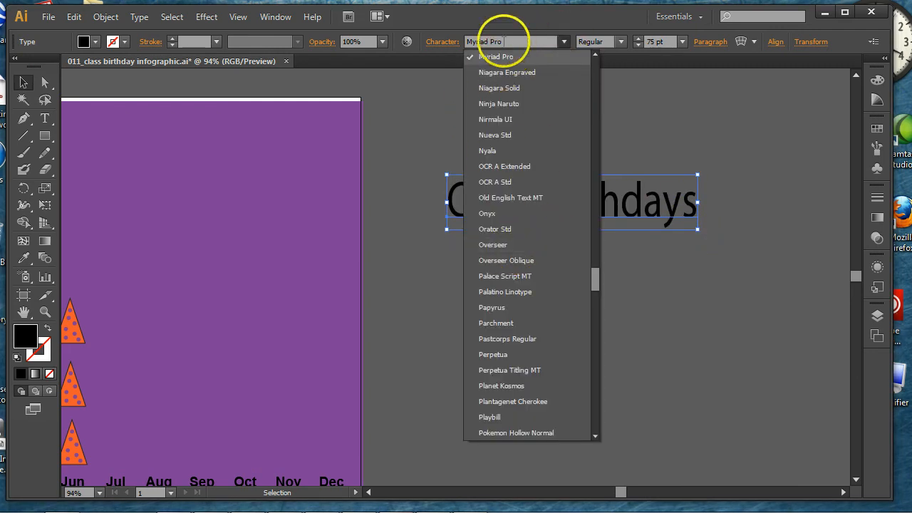
pyautogui.click(493, 42)
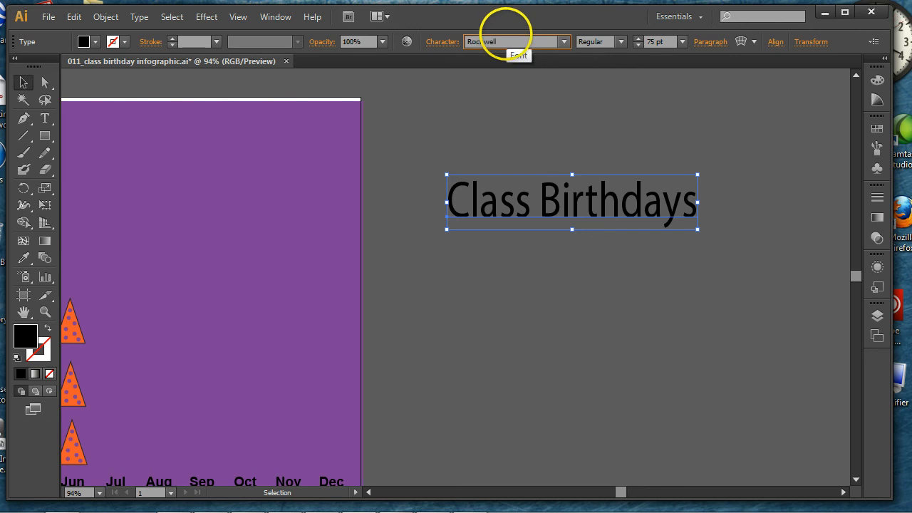
pyautogui.write('Rockwell')
pyautogui.press('Return')
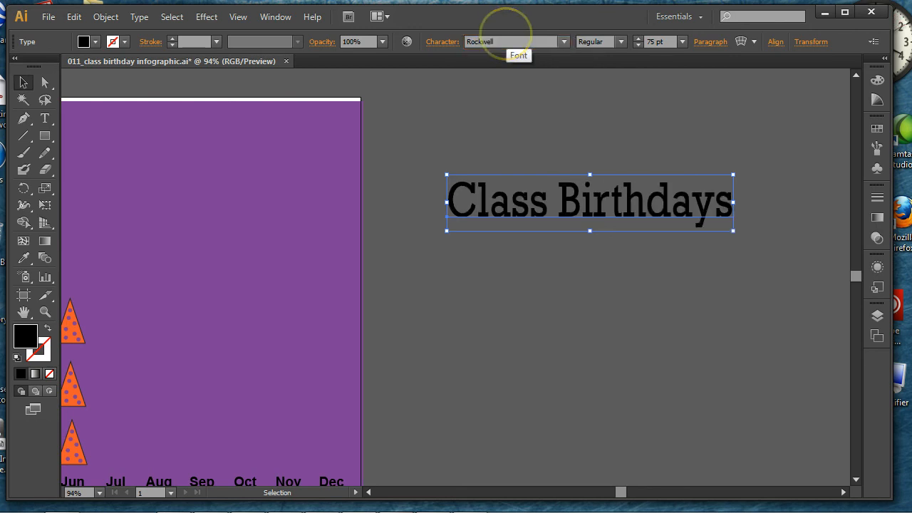
pyautogui.click(621, 43)
pyautogui.click(608, 86)
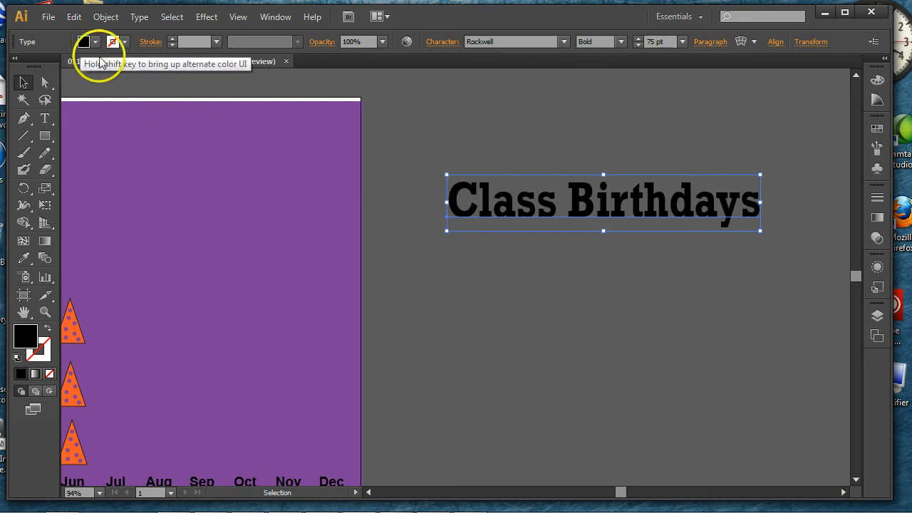
# - Fill the title text with yellow and give it a 3 pt black outline
pyautogui.click(83, 41)
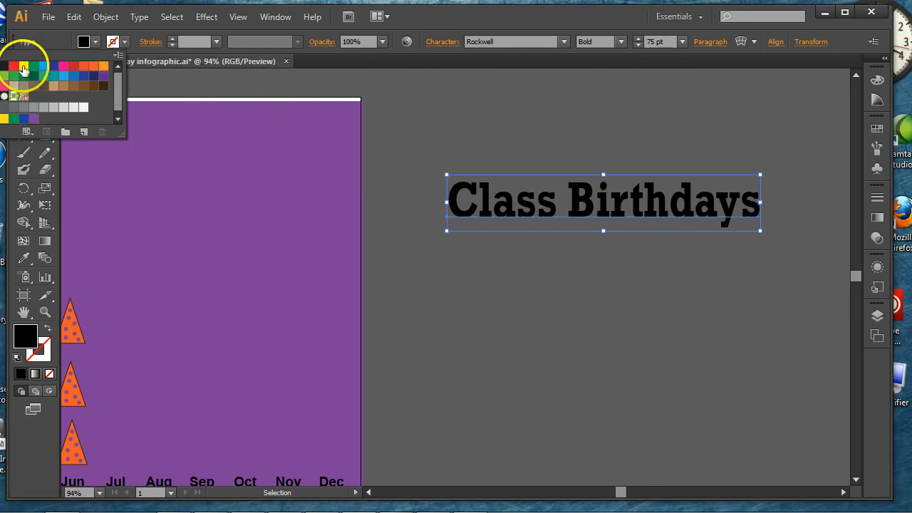
pyautogui.click(24, 66)
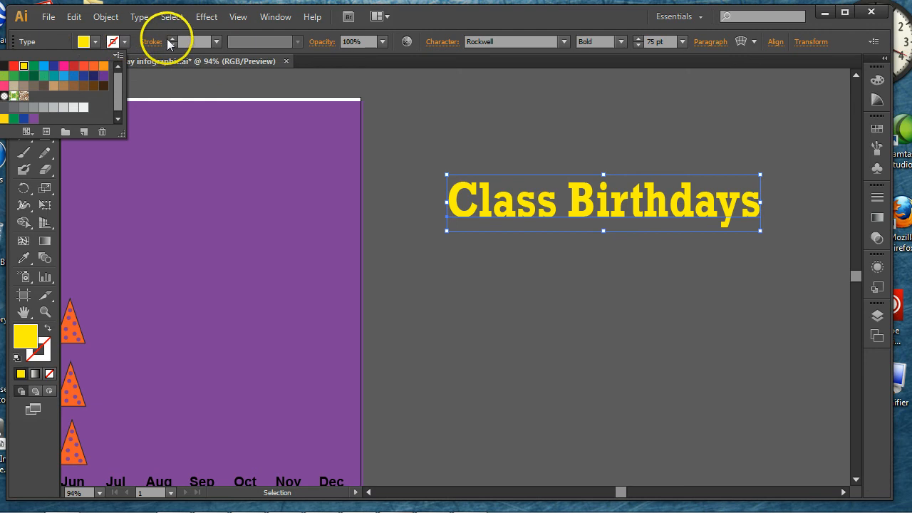
pyautogui.click(171, 38)
pyautogui.click(171, 38)
pyautogui.click(171, 38)
pyautogui.click(171, 38)
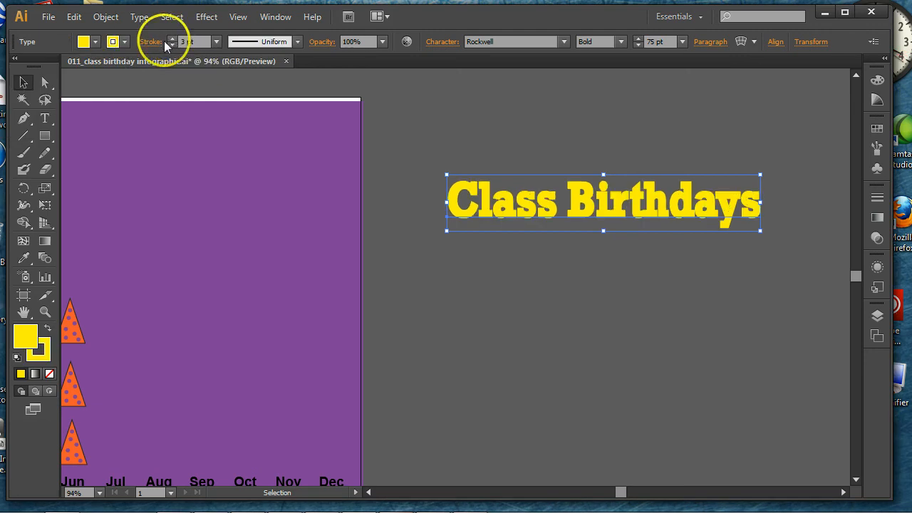
pyautogui.click(112, 41)
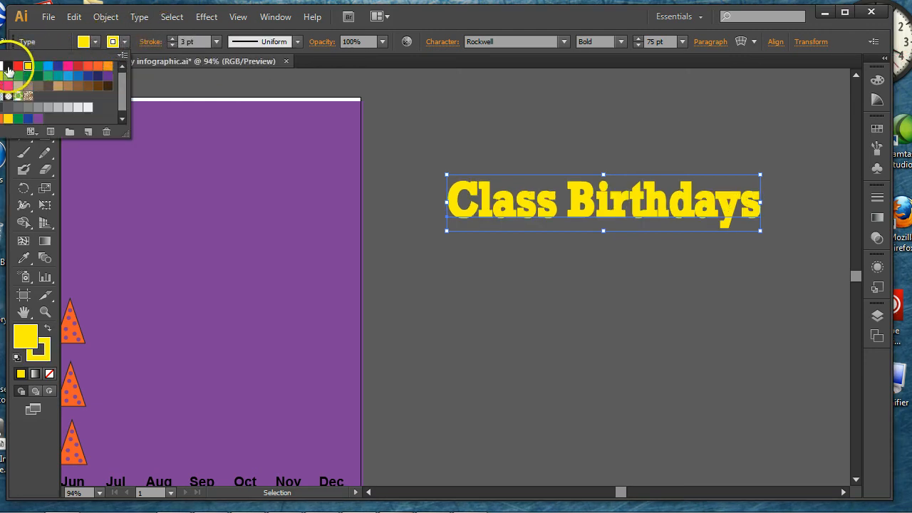
pyautogui.click(8, 66)
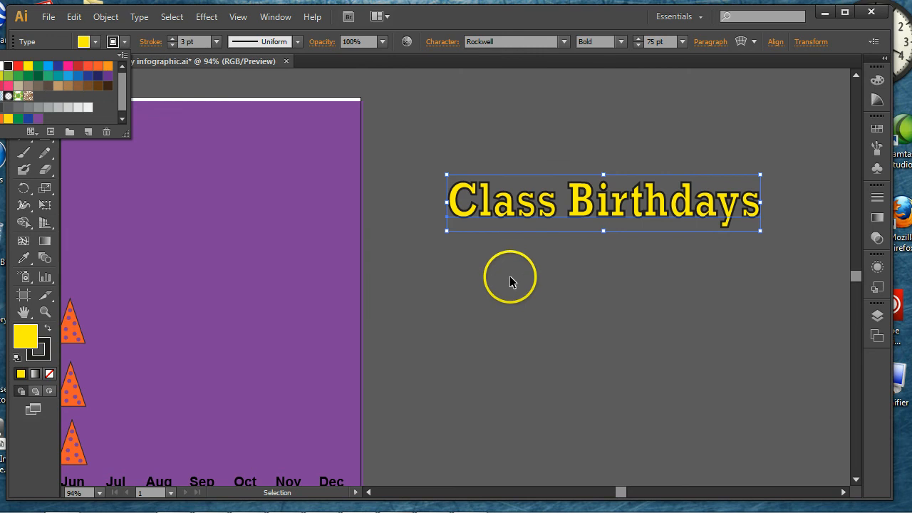
# - Move the title closer to the artboard and draw a wide yellow rounded rectangle with a black outline across the artboard's top
pyautogui.moveTo(506, 283); pyautogui.dragTo(755, 278)
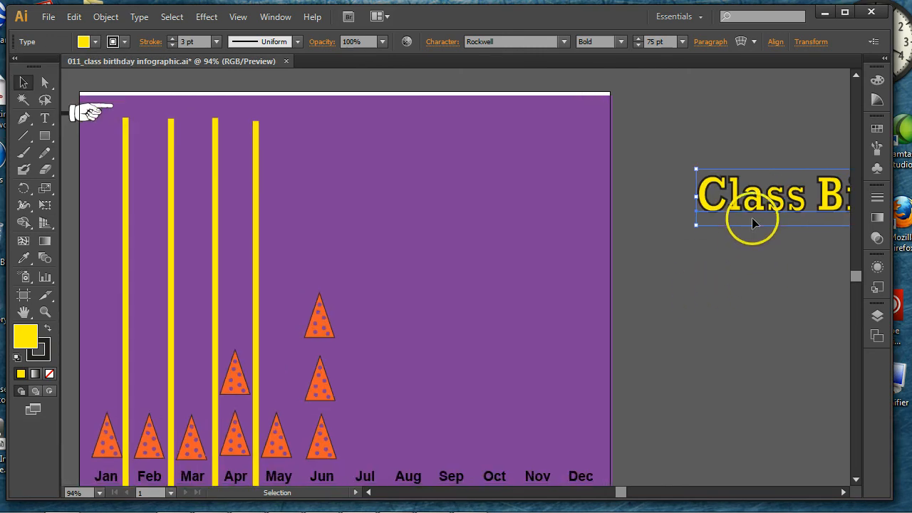
pyautogui.moveTo(749, 197); pyautogui.dragTo(726, 156)
pyautogui.click(44, 135)
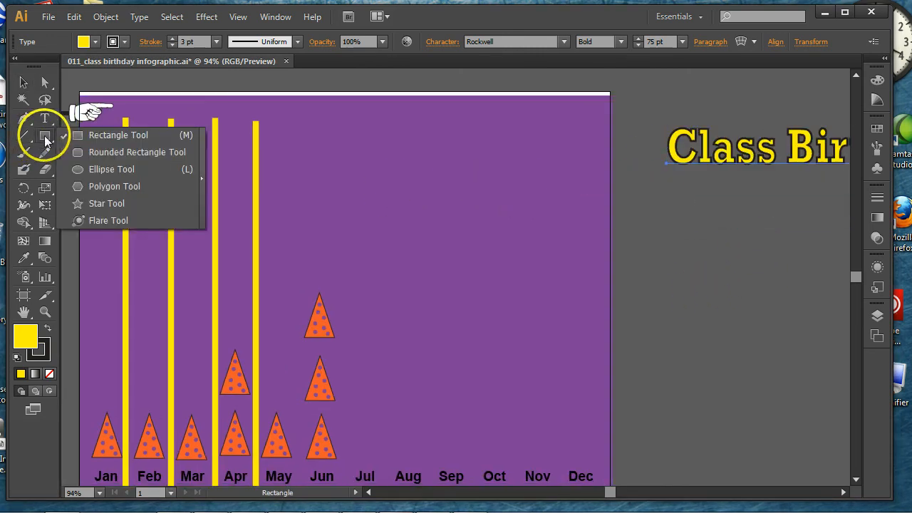
pyautogui.moveTo(44, 135); pyautogui.dragTo(81, 153)
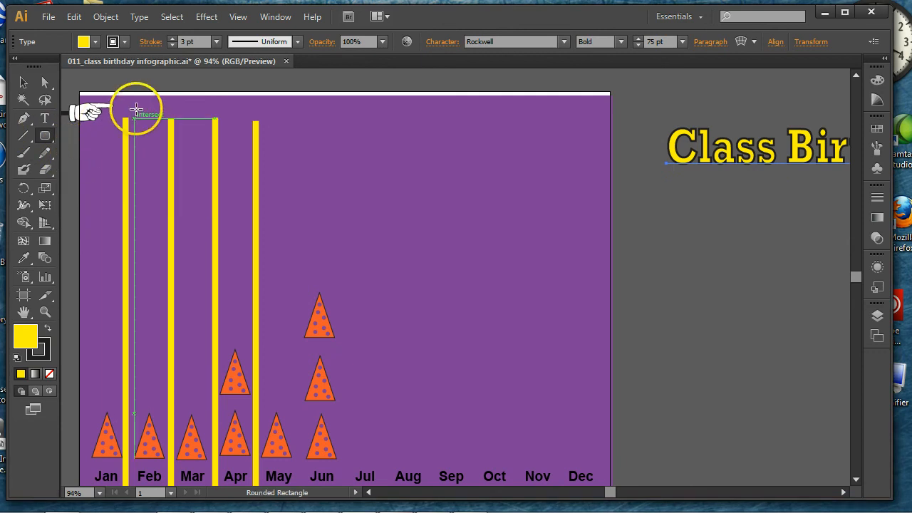
pyautogui.moveTo(135, 110); pyautogui.dragTo(550, 167)
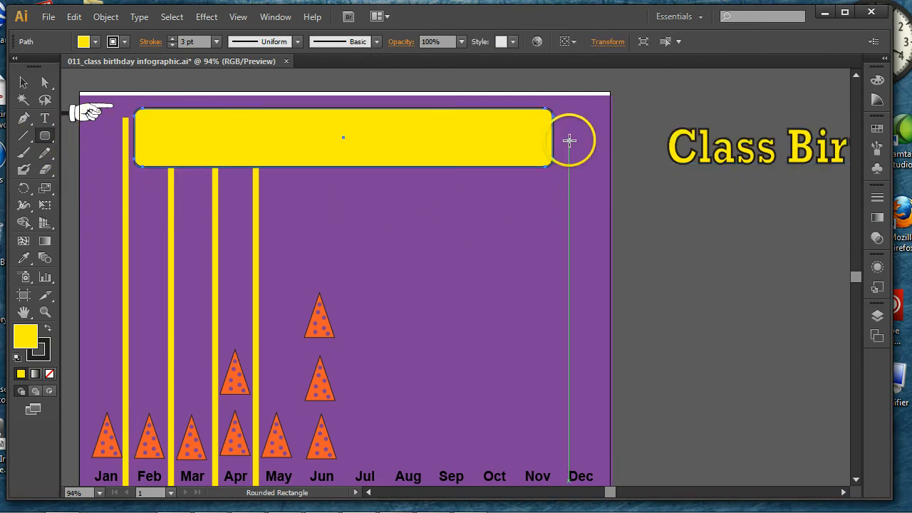
pyautogui.press('v')
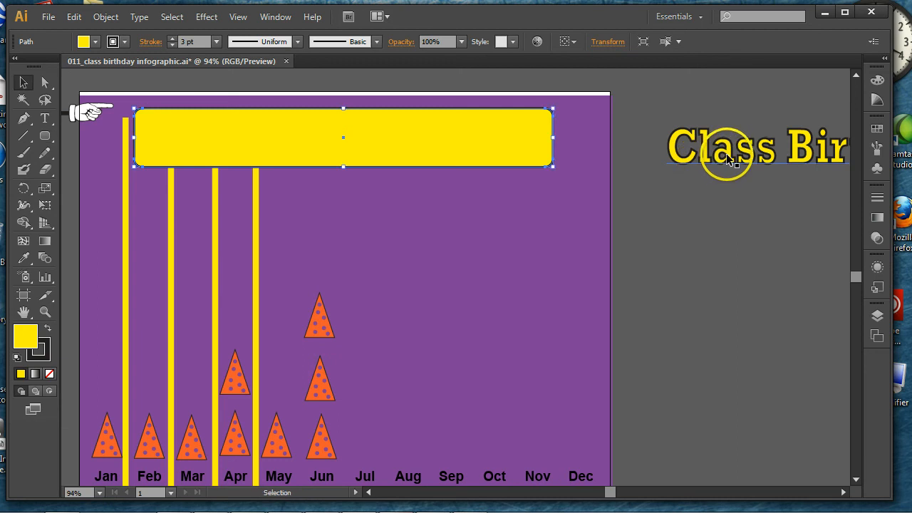
# - Place the "Class Birthdays" title on the yellow rounded banner and bring it to the front of the stacking order
pyautogui.moveTo(728, 160); pyautogui.dragTo(253, 144)
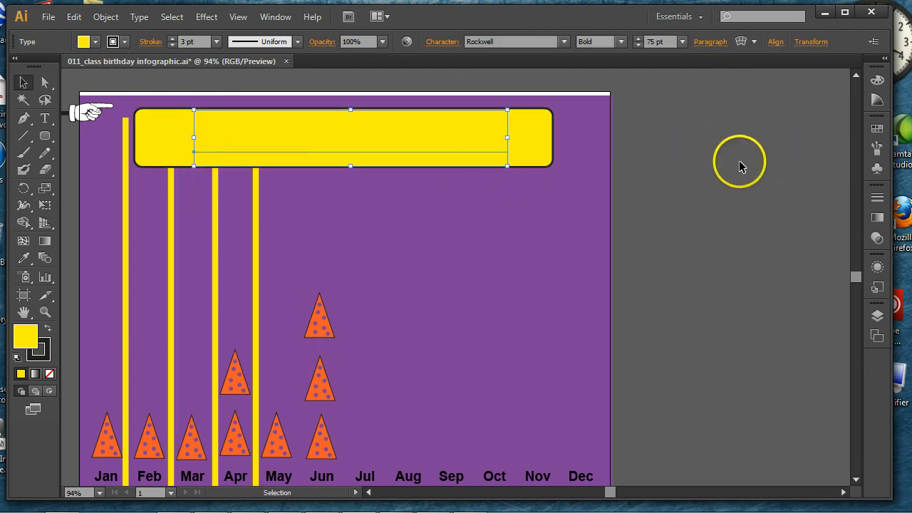
pyautogui.rightClick(498, 140)
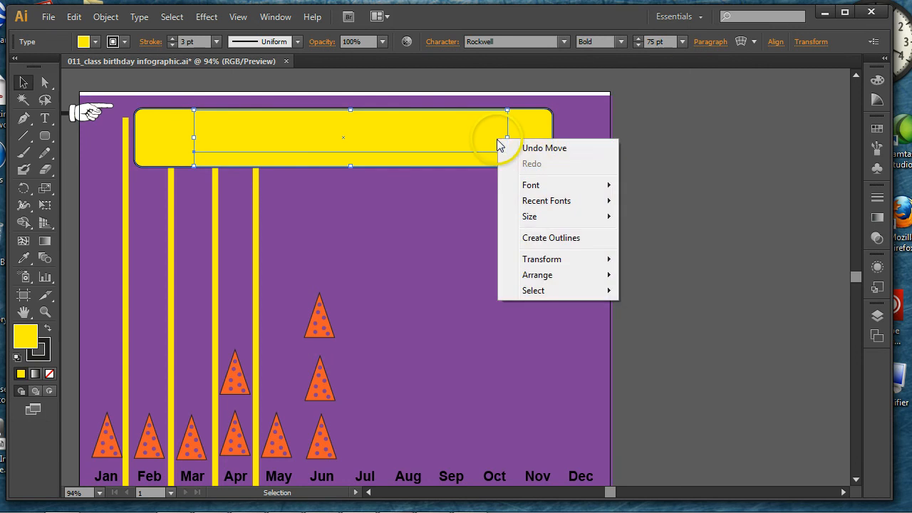
pyautogui.moveTo(539, 274)
pyautogui.click(402, 273)
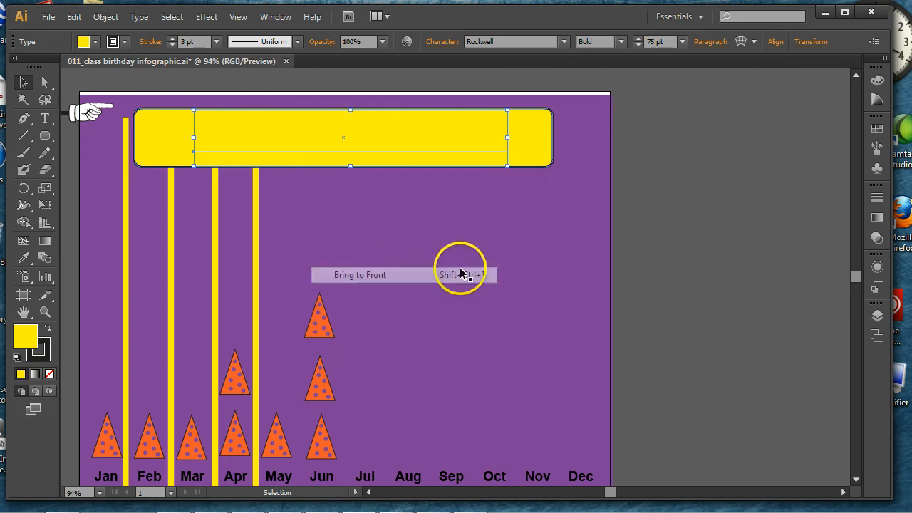
pyautogui.click(675, 164)
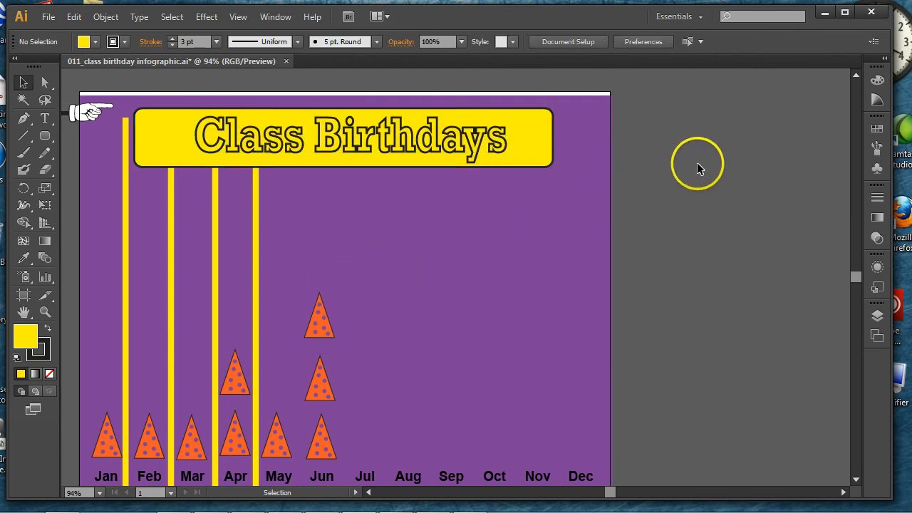
pyautogui.hotkey('ctrl', '0')
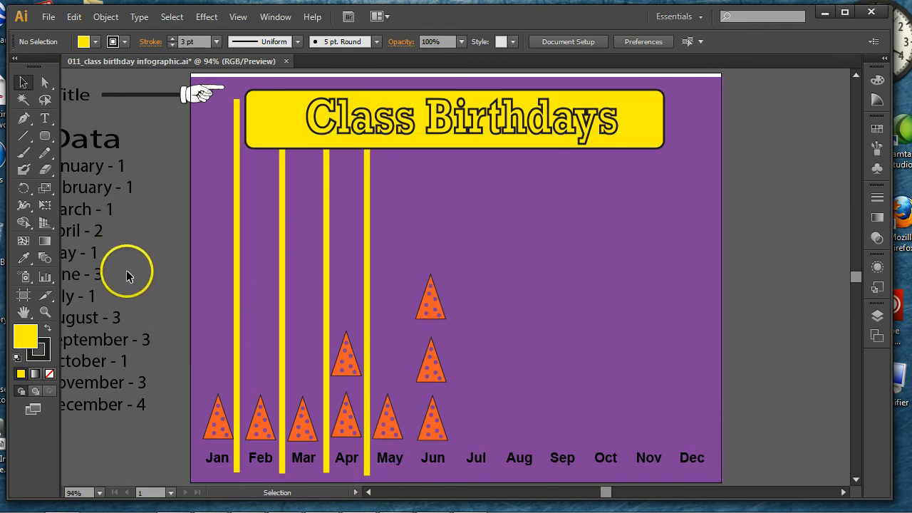
pyautogui.moveTo(126, 267); pyautogui.dragTo(157, 285)
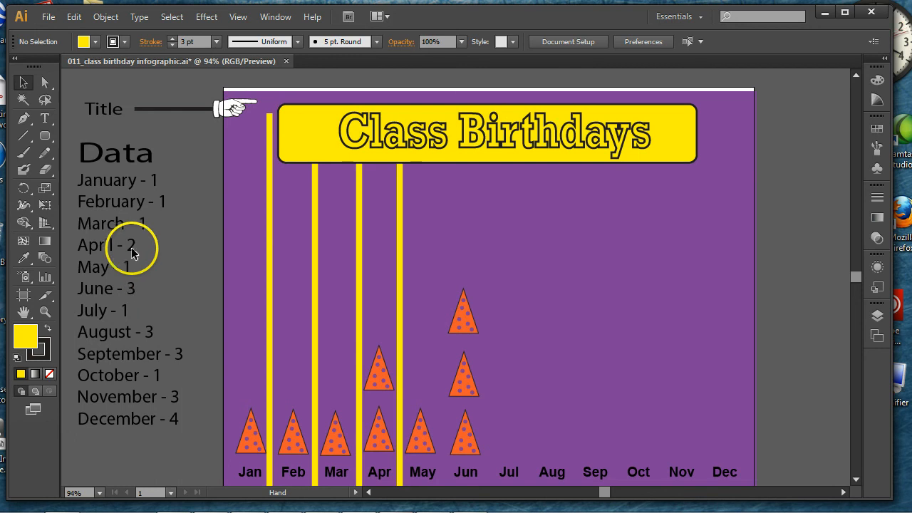